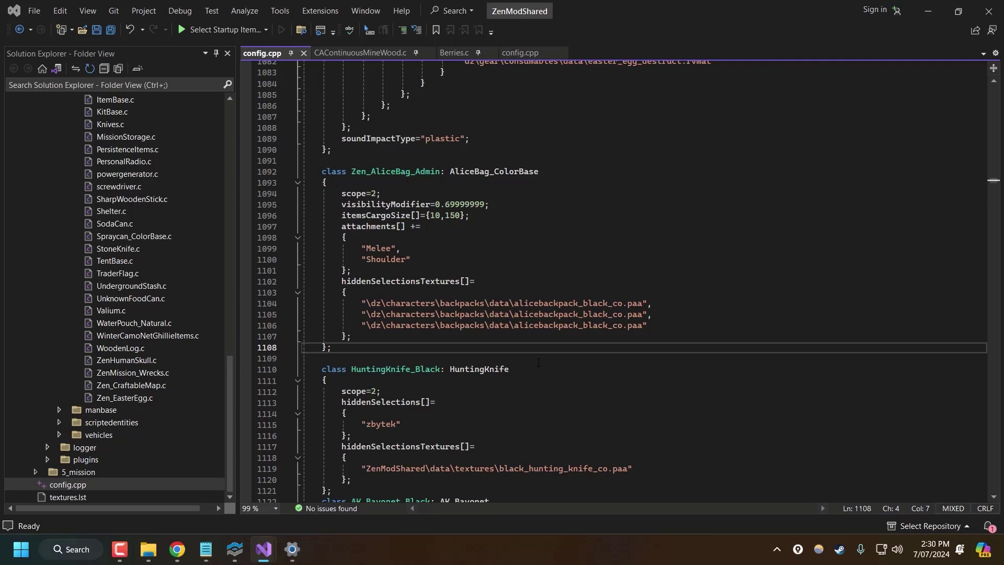
Step: Select and review the hiddenSelectionsTextures block (lines 1102–1107) in config.cpp
drag(351, 336, 336, 285)
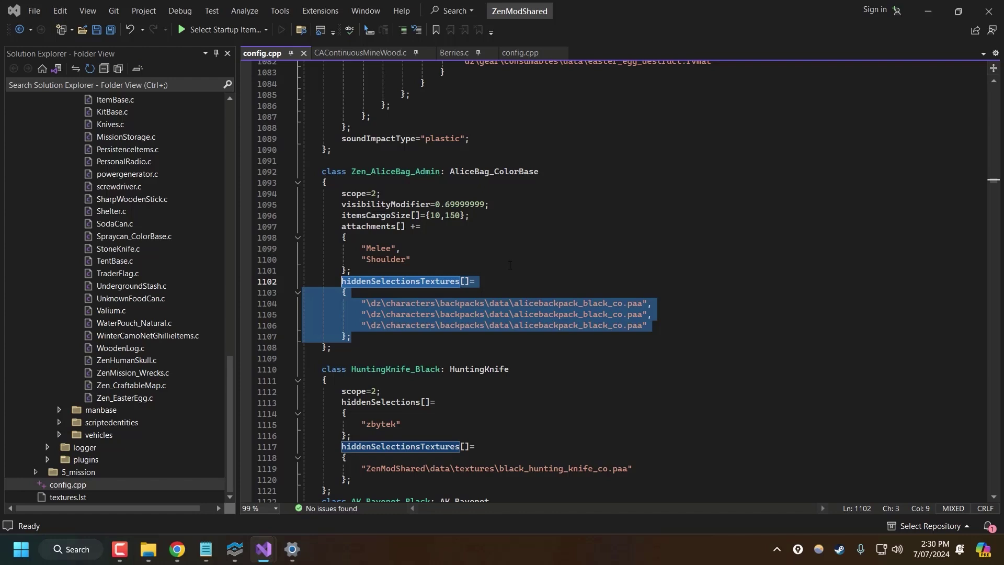
click(498, 288)
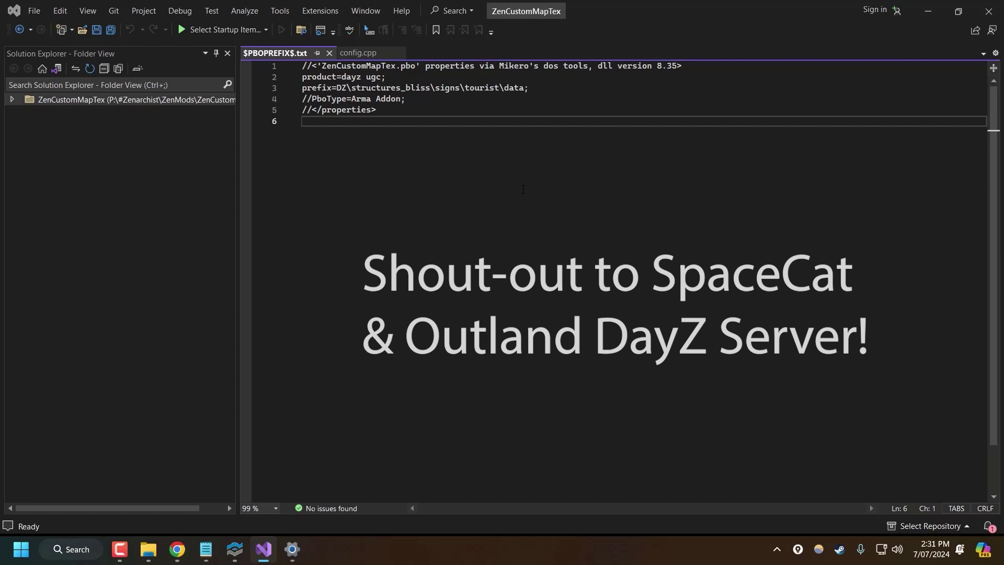
Step: Browse the P: drive to DZ\structures_bliss\signs\tourist\data in File Explorer
click(149, 549)
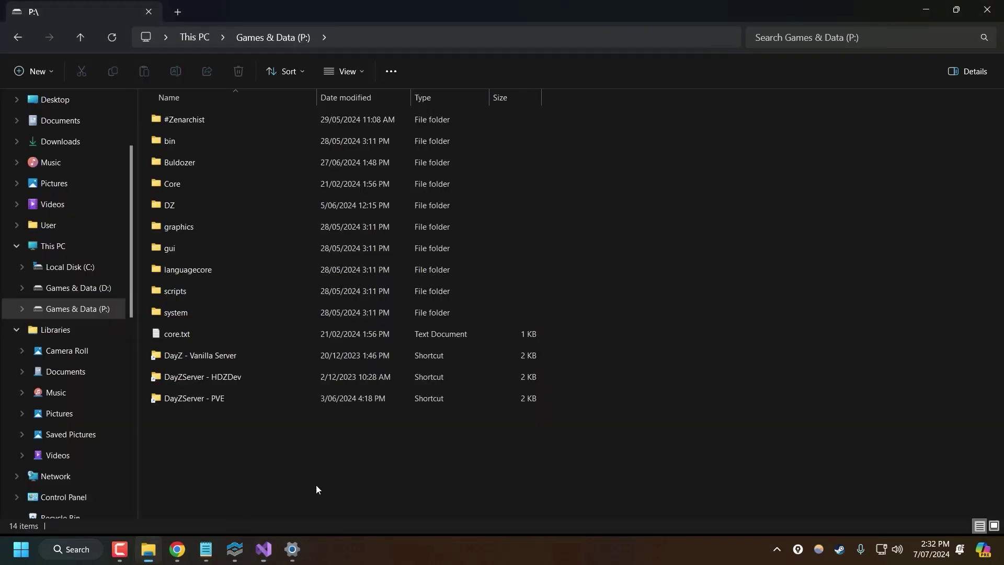
double_click(203, 199)
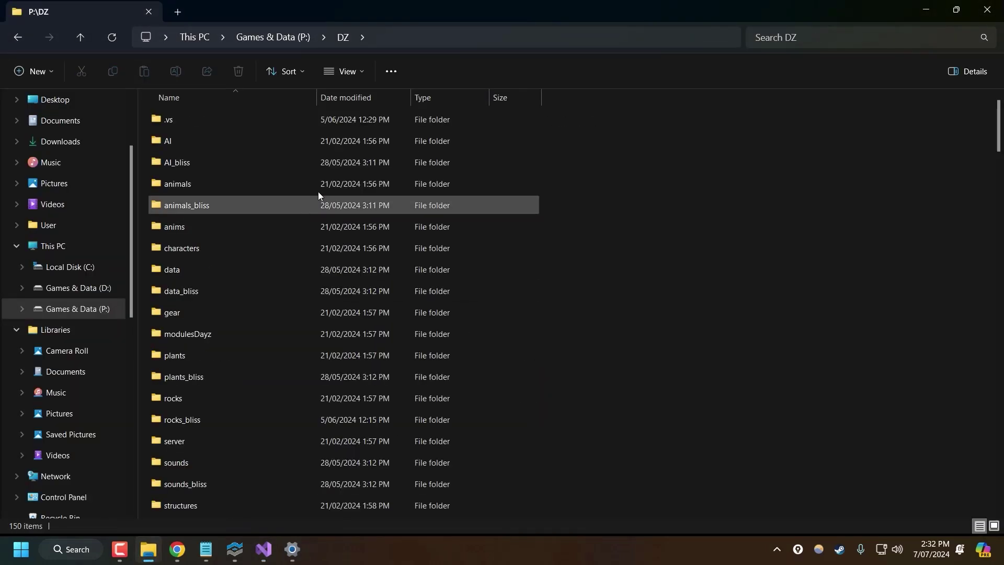
scroll(293, 164, down, 2)
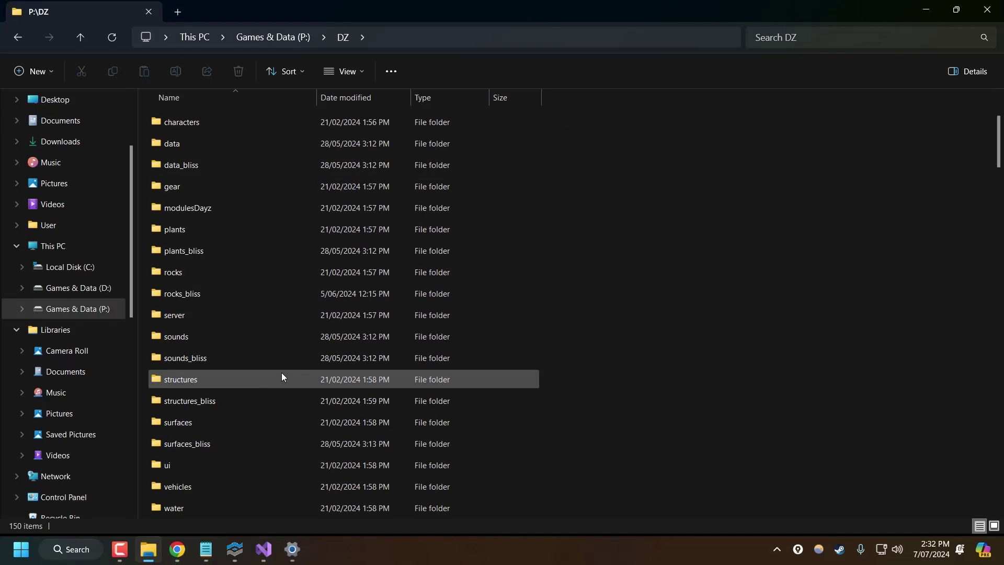
click(193, 403)
double_click(192, 403)
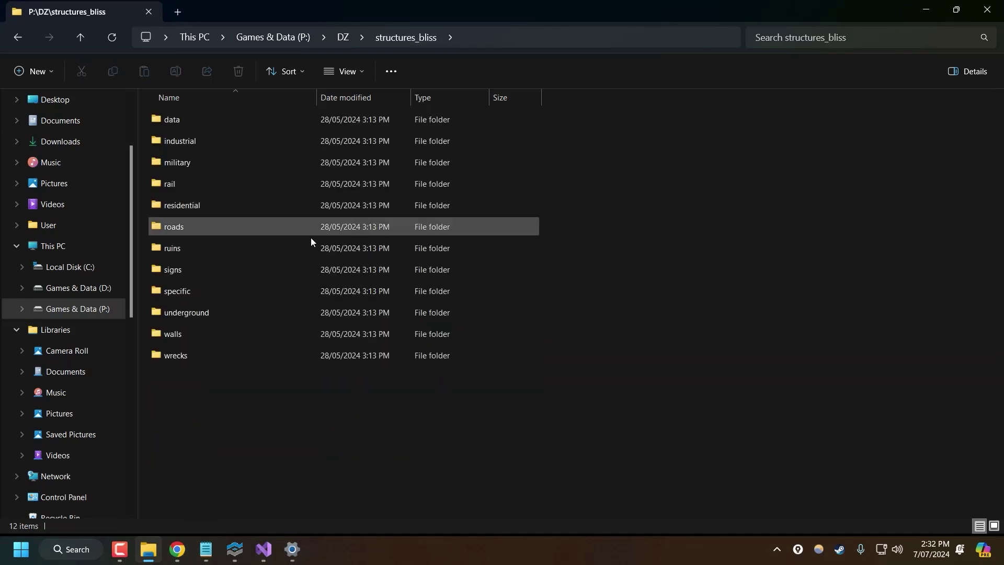
double_click(184, 265)
double_click(184, 183)
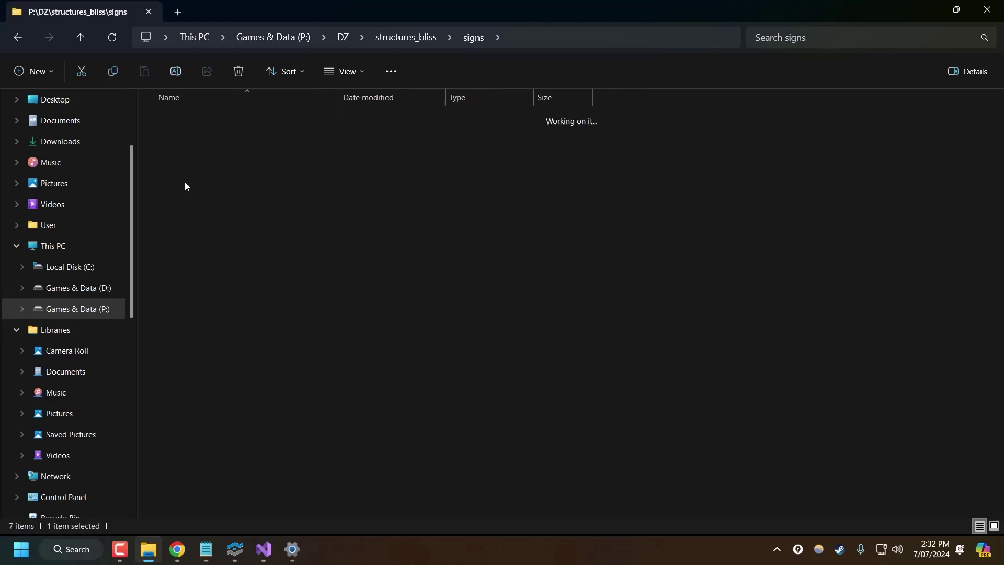
double_click(195, 126)
Step: Preview the karta_enoch_co.paa map texture, then close the preview
click(199, 124)
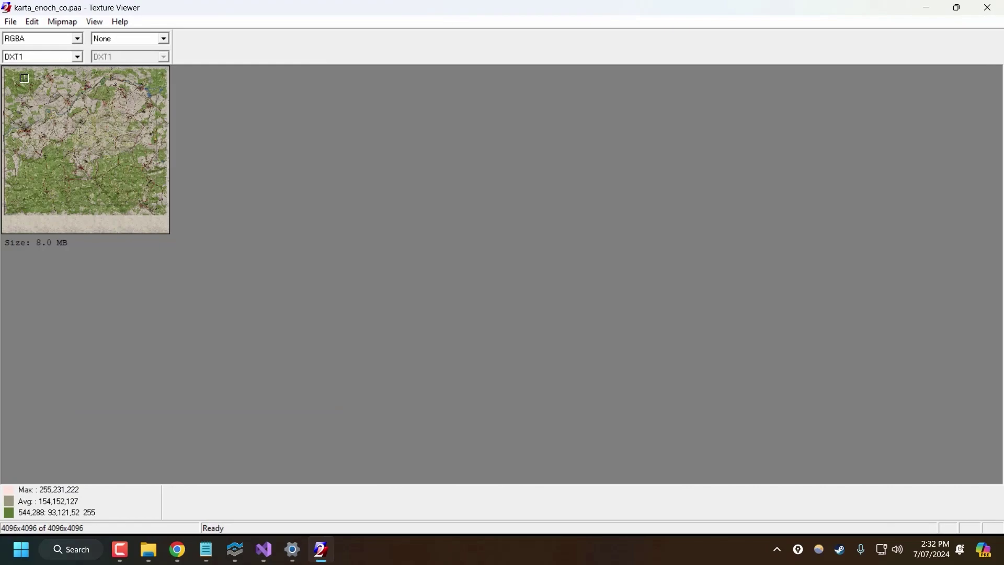
scroll(209, 198, up, 3)
scroll(204, 197, down, 1)
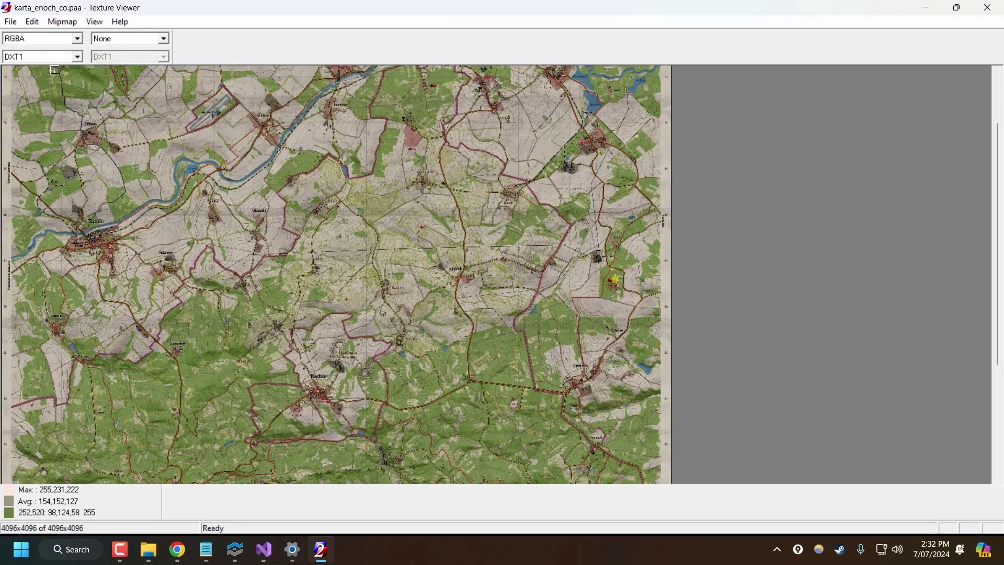
key(alt+F4)
Step: Launch DayZ Tools from Steam and start its texture viewer
right_click(221, 121)
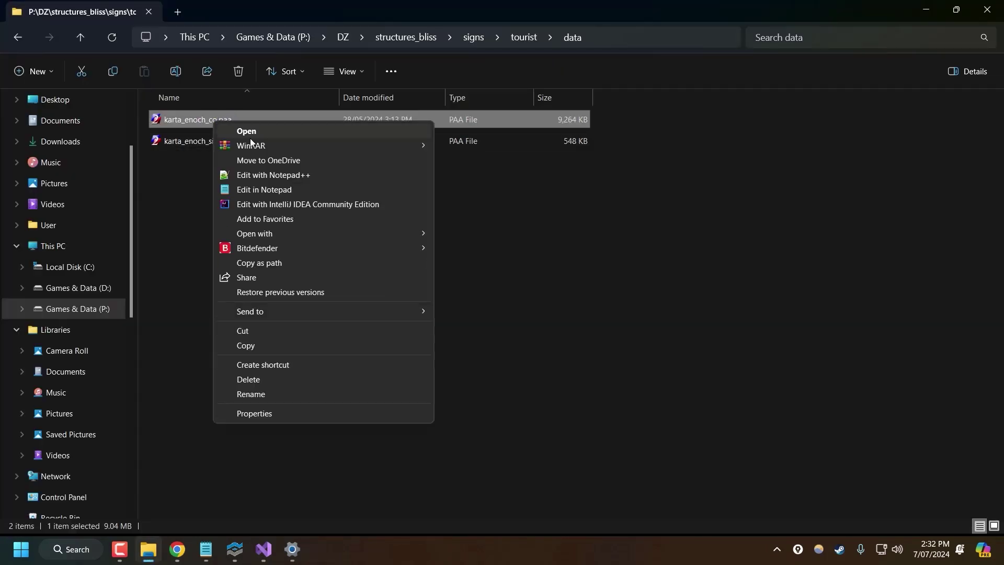
click(170, 174)
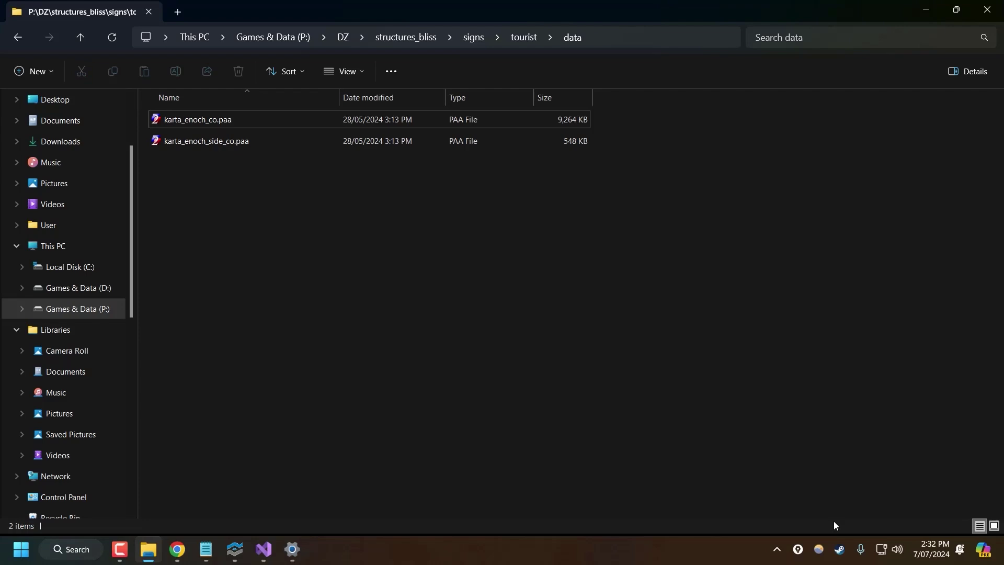
right_click(840, 550)
click(692, 269)
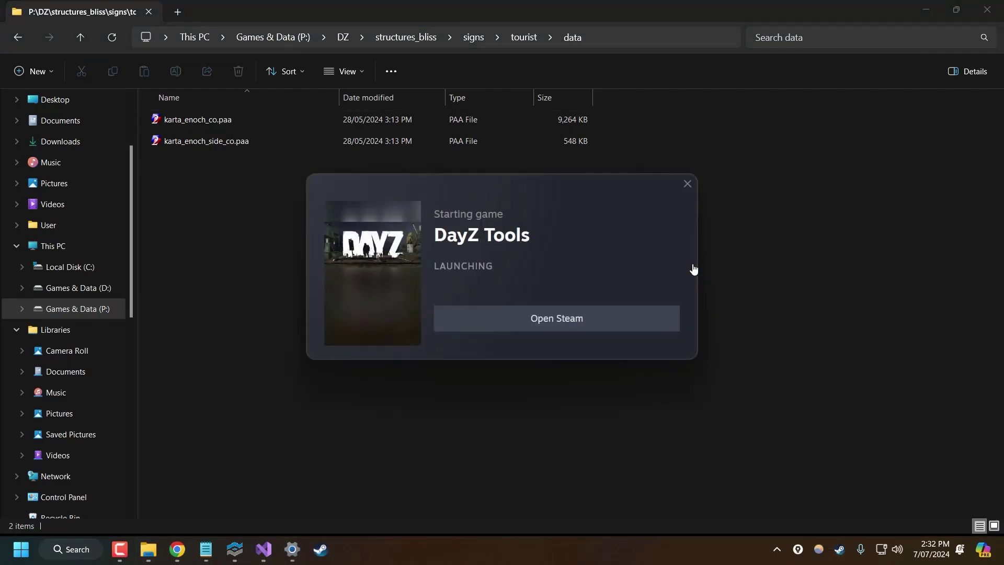
click(205, 184)
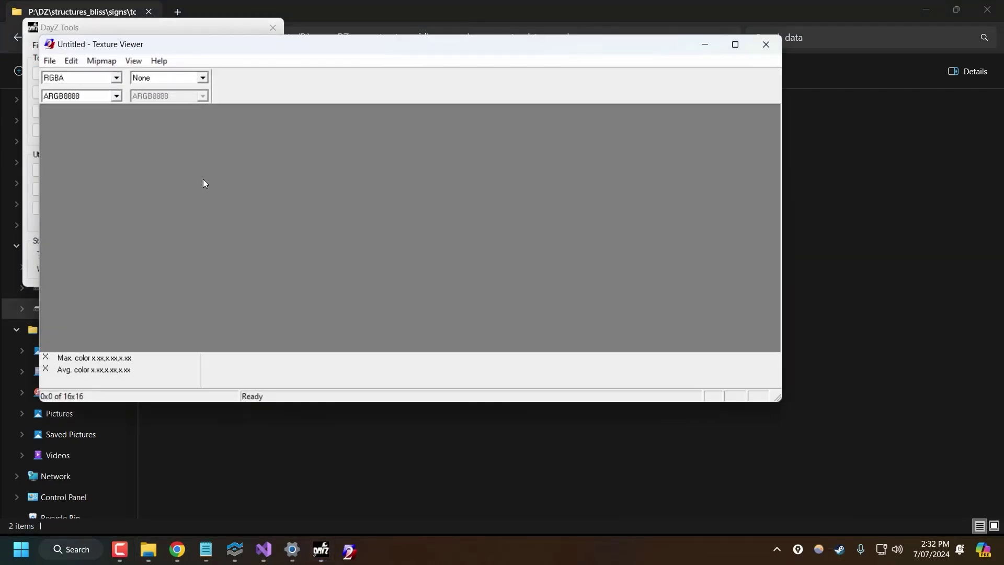
Step: Load karta_co.paa from DZ\structures\signs\tourist\data into the texture viewer
click(50, 60)
click(68, 74)
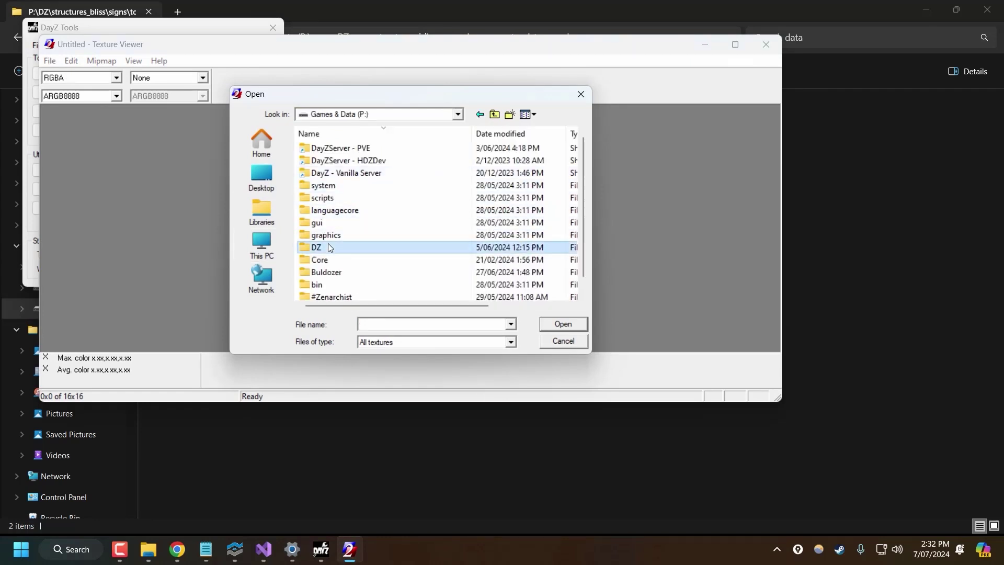
double_click(328, 244)
scroll(346, 220, down, 2)
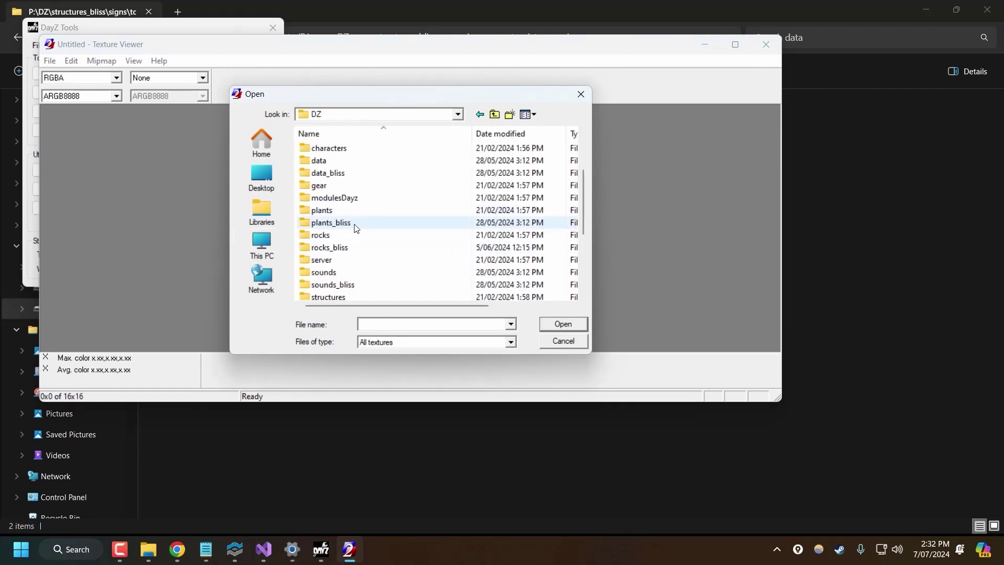
scroll(368, 217, down, 2)
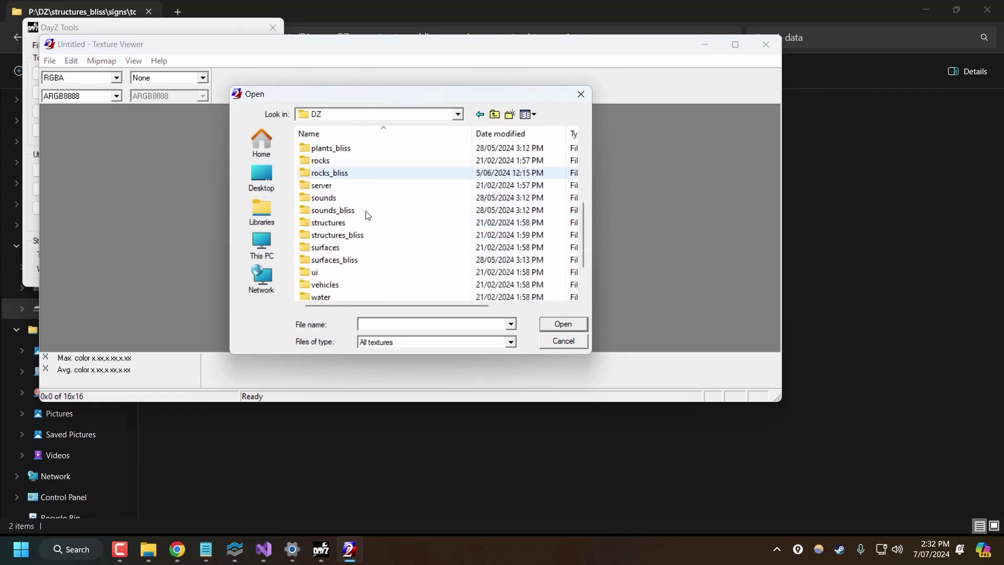
double_click(338, 223)
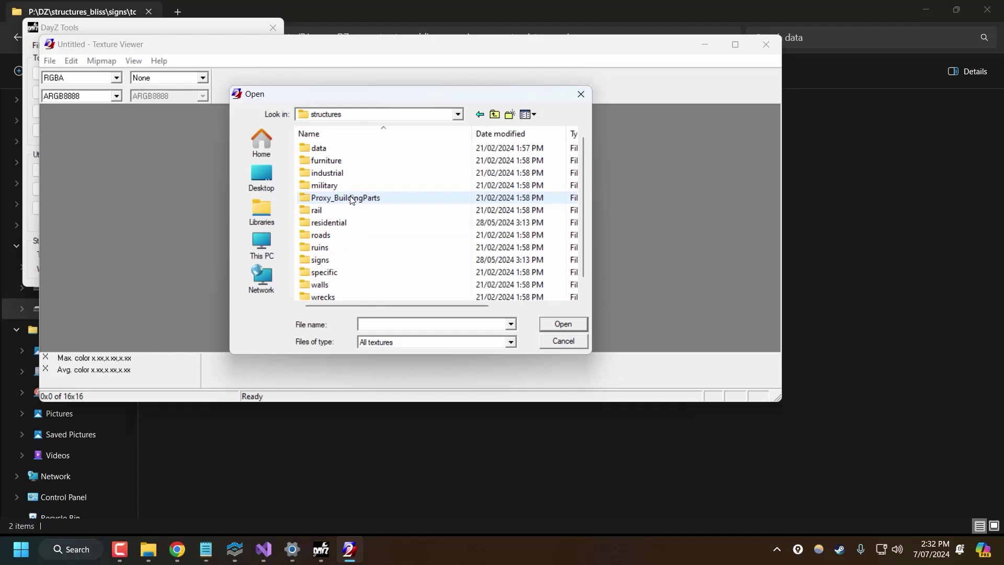
double_click(320, 260)
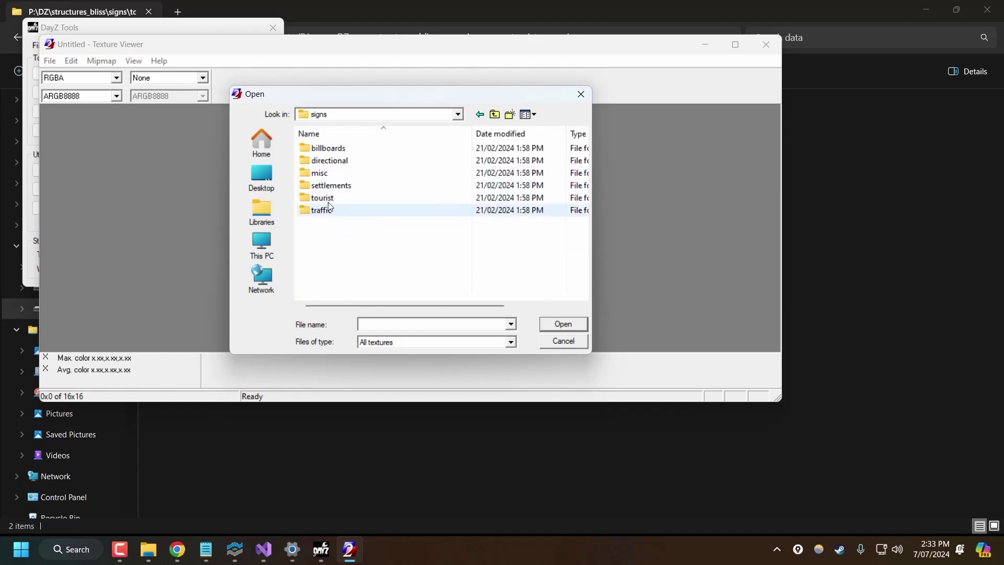
double_click(325, 201)
double_click(326, 149)
click(332, 186)
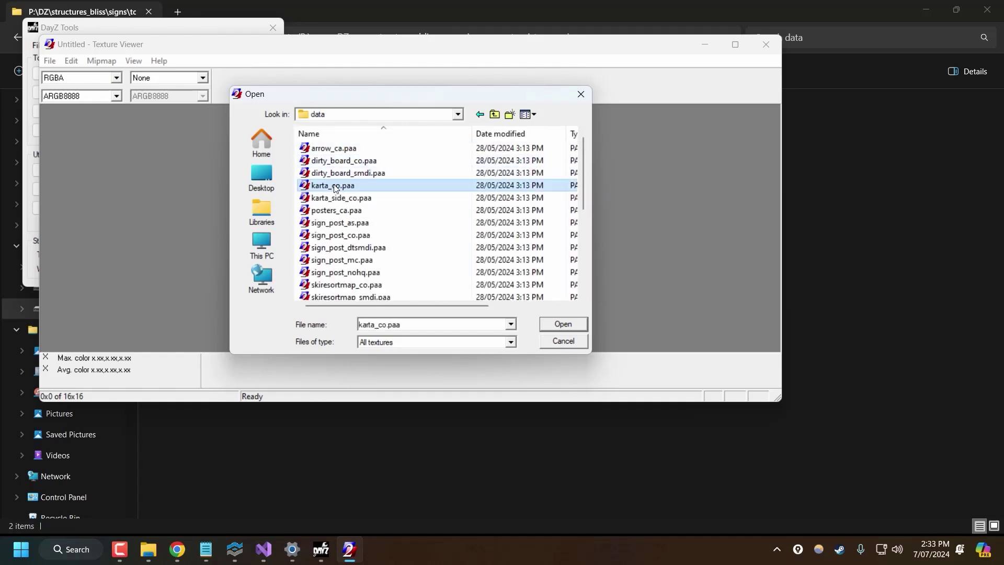
click(559, 321)
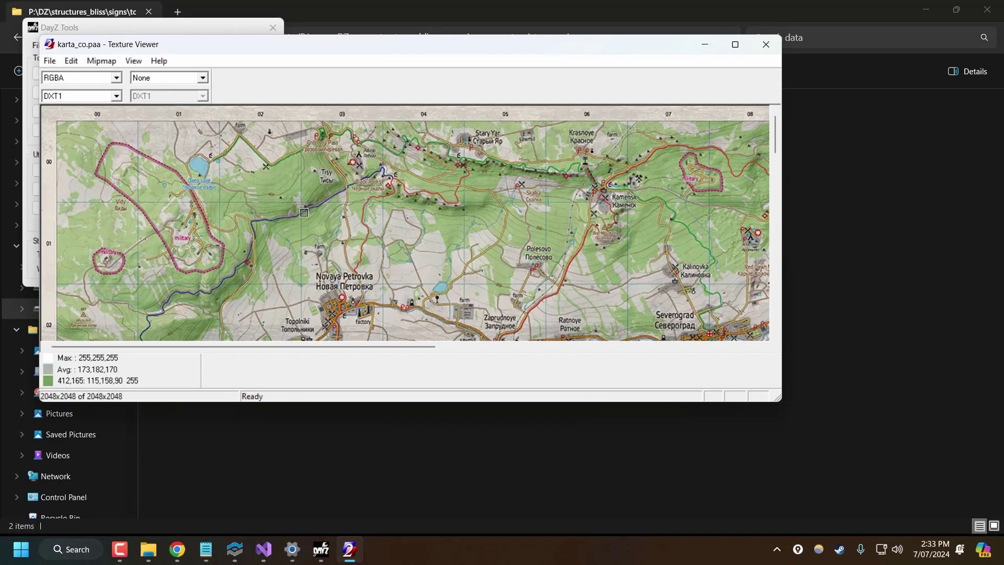
Step: Browse into the structures_bliss folder
scroll(195, 163, up, 1)
scroll(195, 164, down, 3)
scroll(204, 208, down, 1)
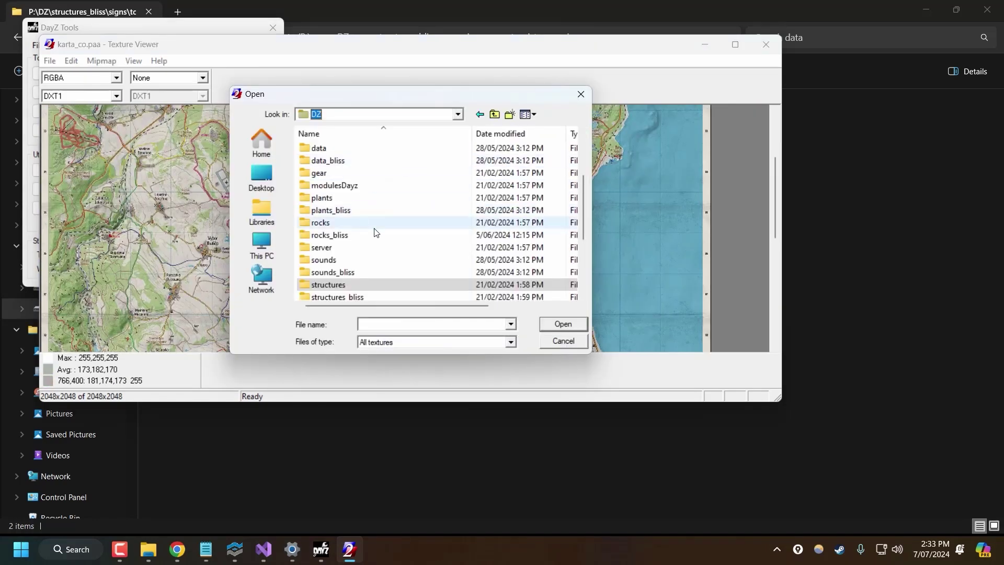
double_click(344, 297)
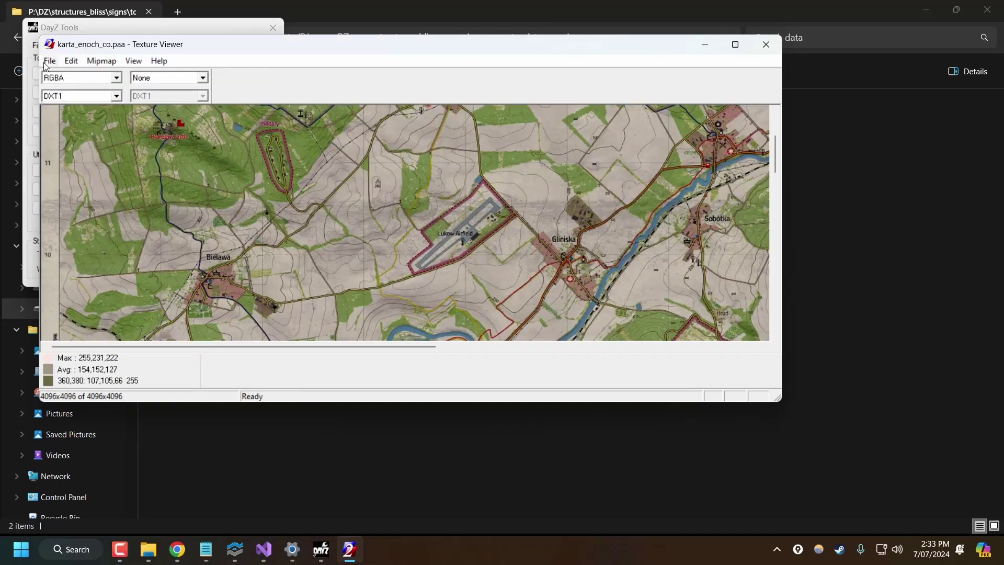
Step: Begin saving the texture copy to the Desktop, then cancel the save
click(50, 61)
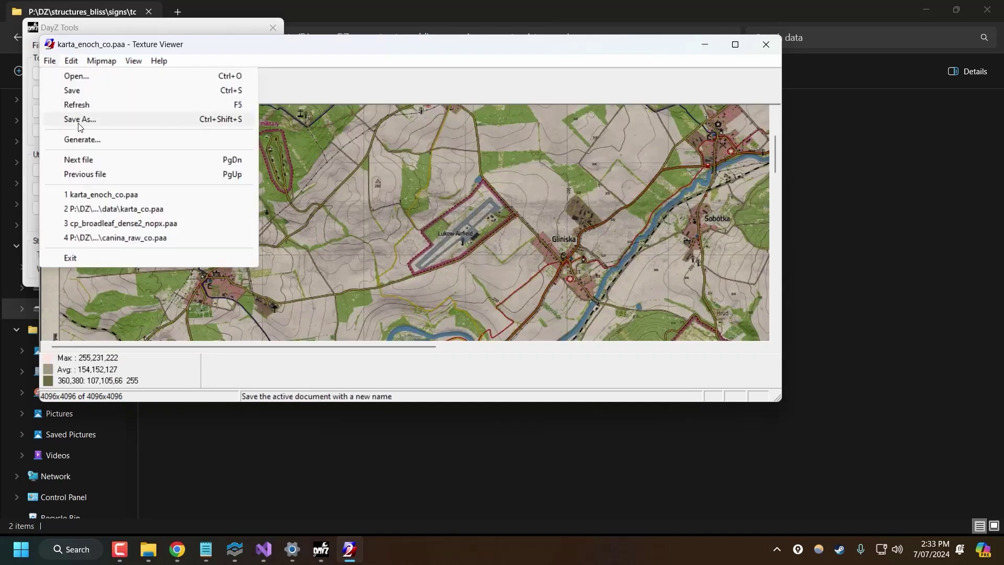
click(81, 126)
click(283, 190)
click(442, 327)
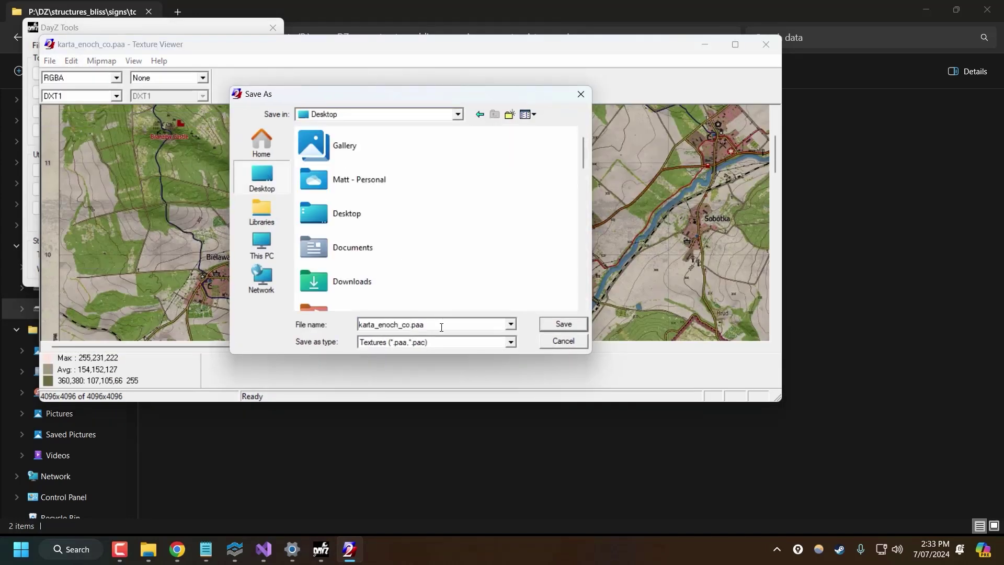
key(Return)
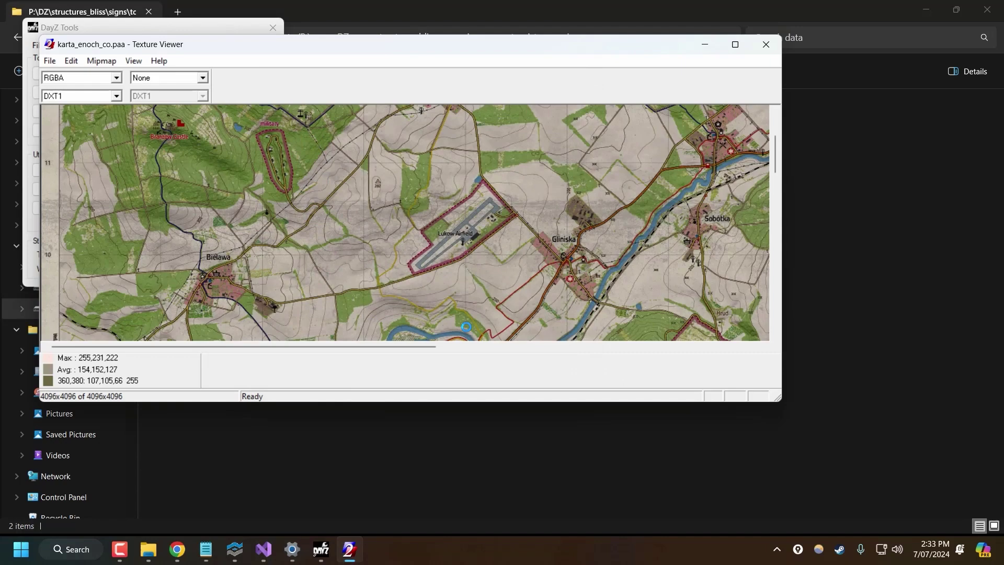
key(super)
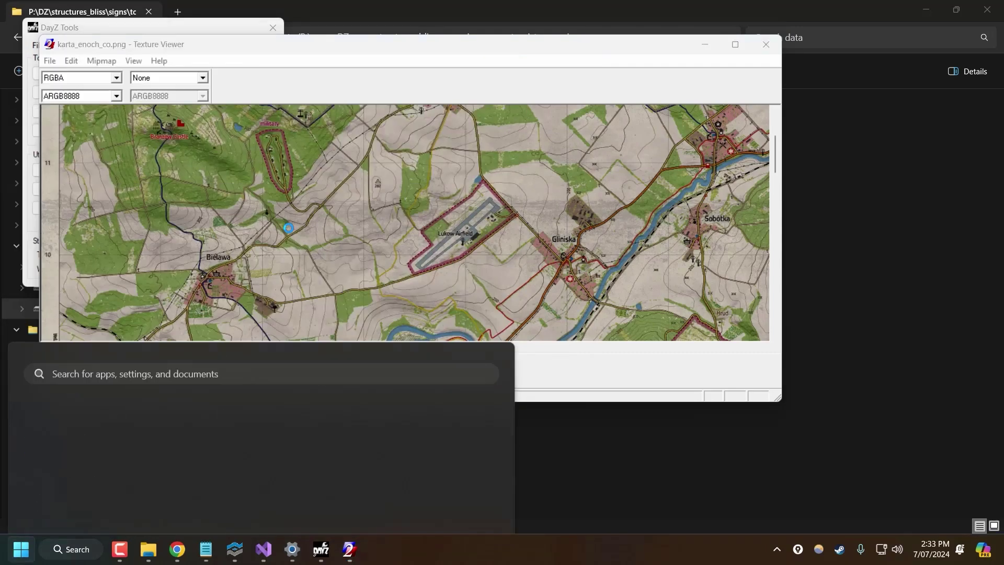
Step: Drag the zenarchist logo image onto the map canvas and commit its placement
key(super)
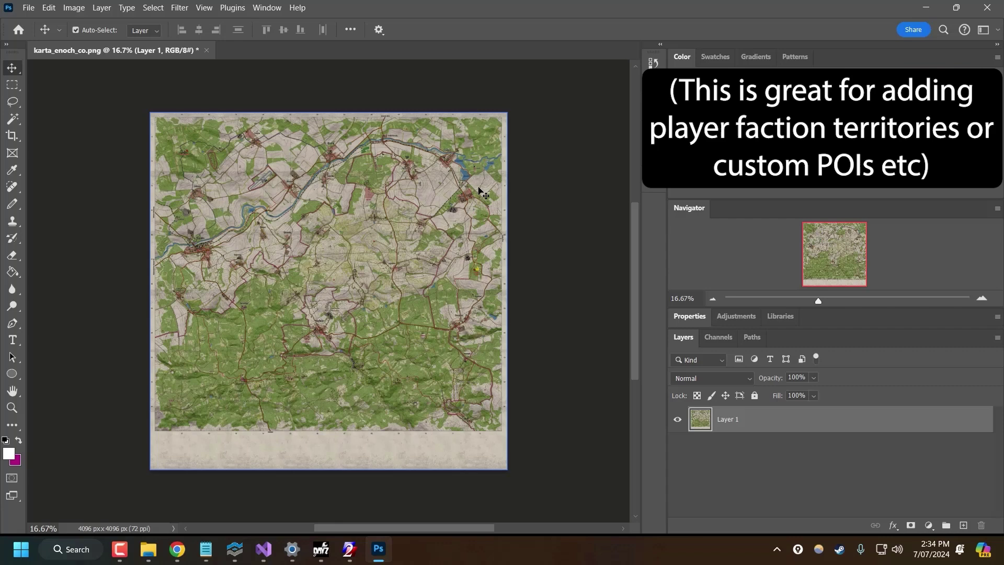
drag(480, 193, 343, 281)
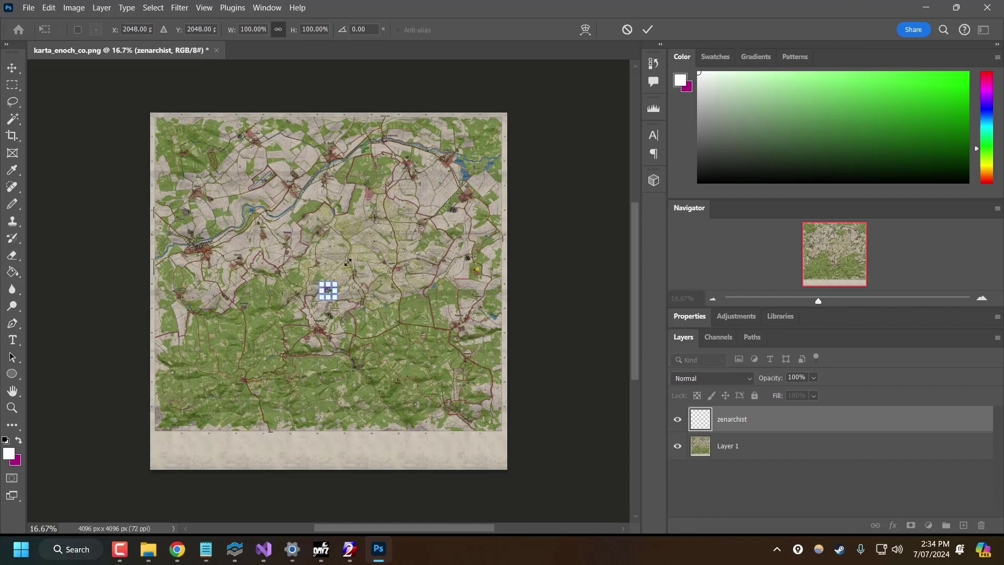
key(Return)
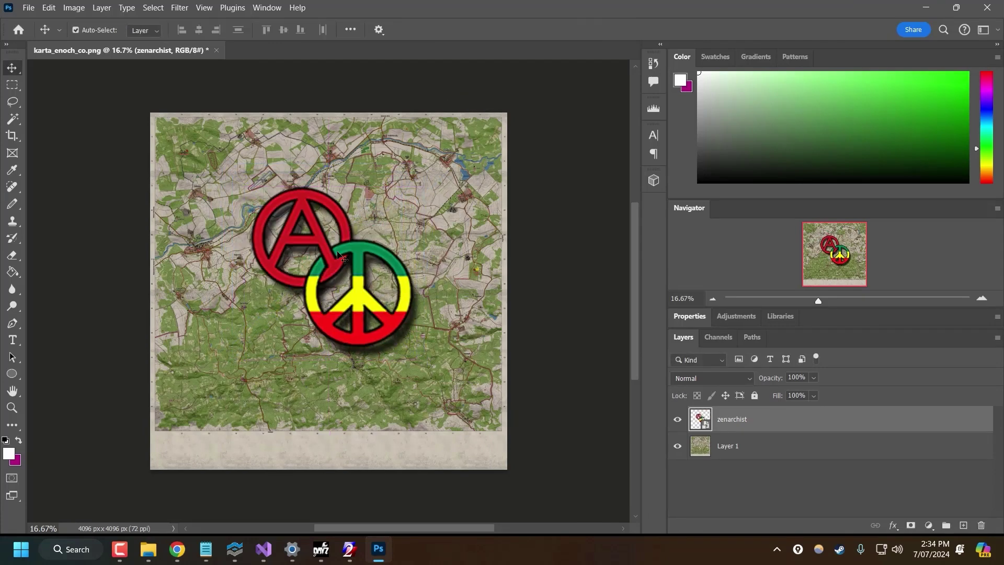
Step: Open Save a Copy and browse to the #Zenarchist\ZenMods folder
click(28, 9)
click(79, 174)
click(28, 7)
click(89, 174)
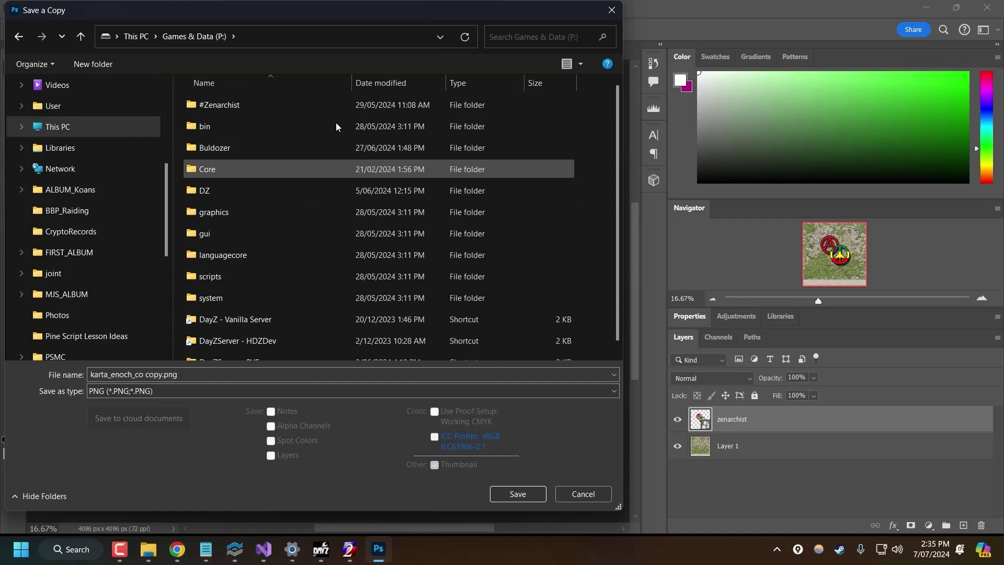
double_click(242, 108)
double_click(242, 214)
scroll(286, 165, down, 3)
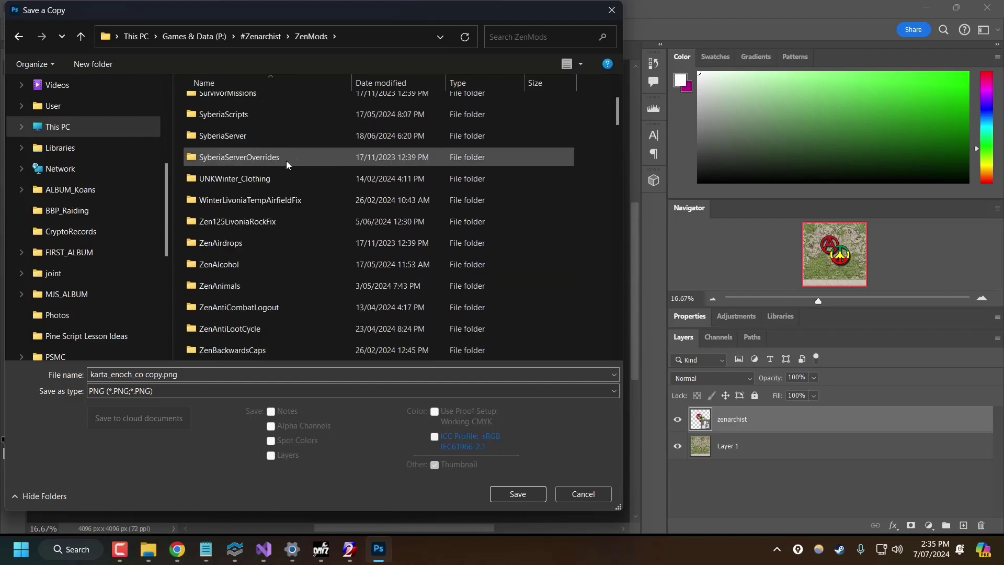
scroll(286, 165, down, 6)
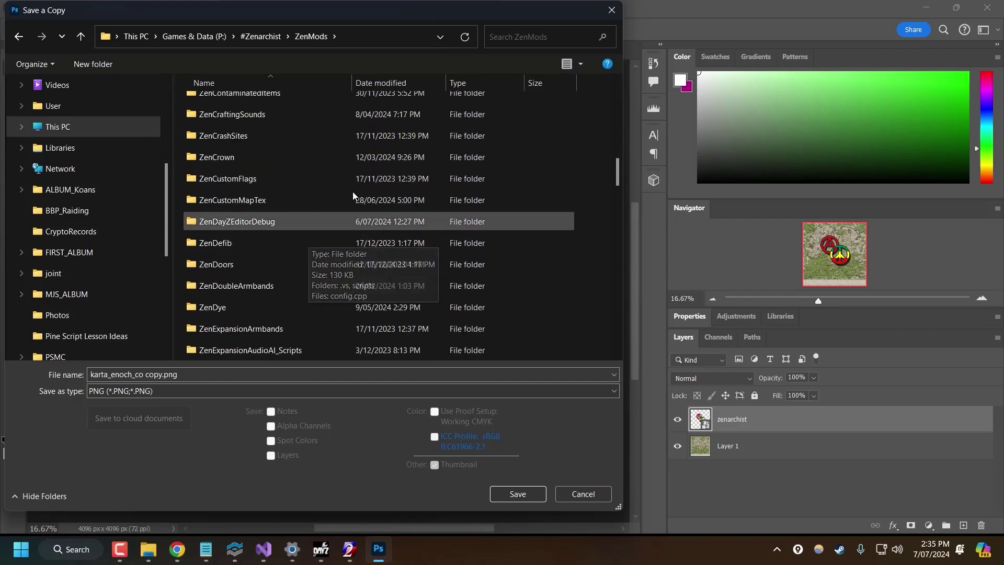
Step: Duplicate the ZenCustomMapTex folder and rename the copy ZenPboPrefixTemplate
click(354, 199)
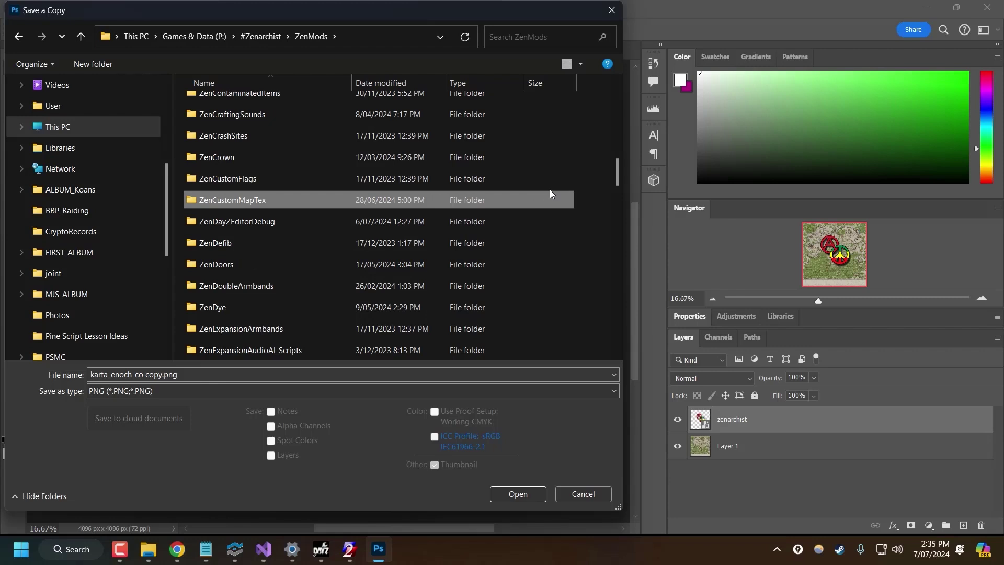
right_click(258, 200)
click(298, 510)
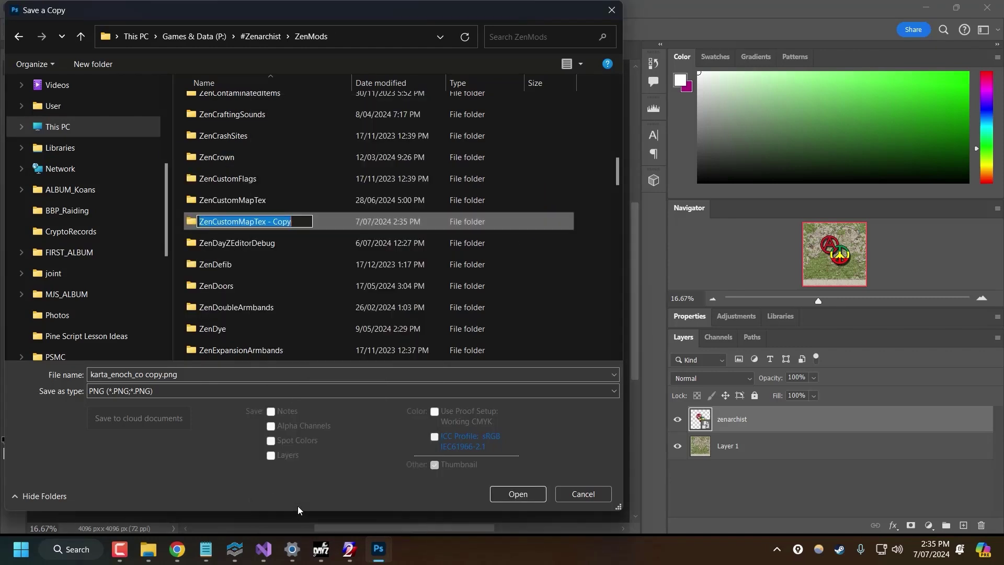
text(ZenPbo)
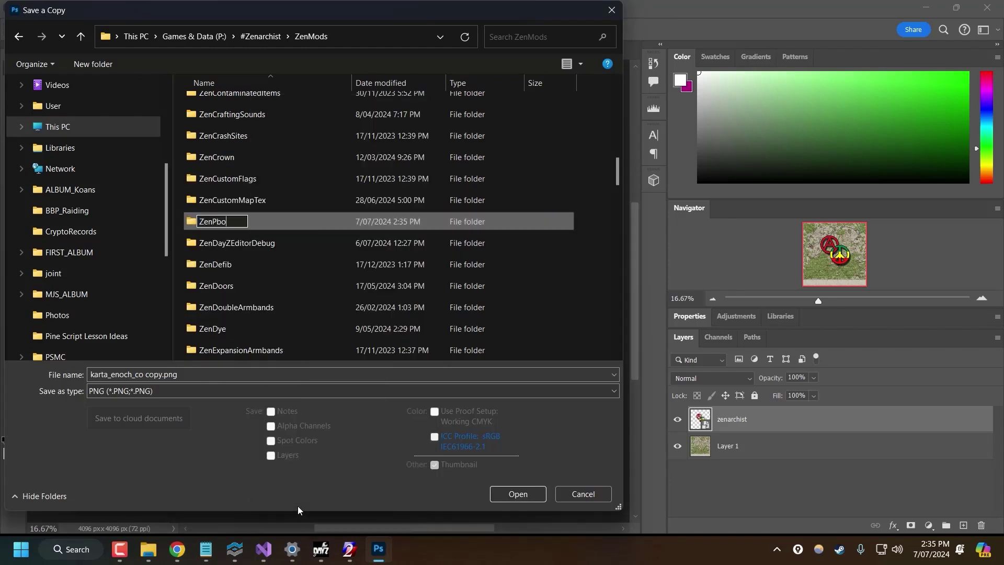
text(PrefixTemplate)
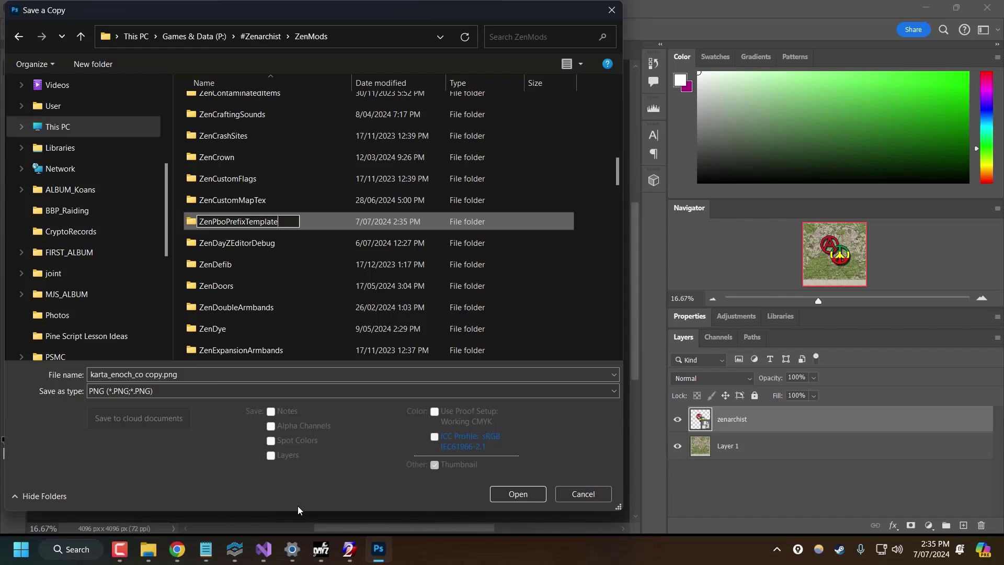
key(Return)
Step: Save the PNG as karta_enoch_co.png in ZenPboPrefixTemplate, replacing the existing file
double_click(251, 350)
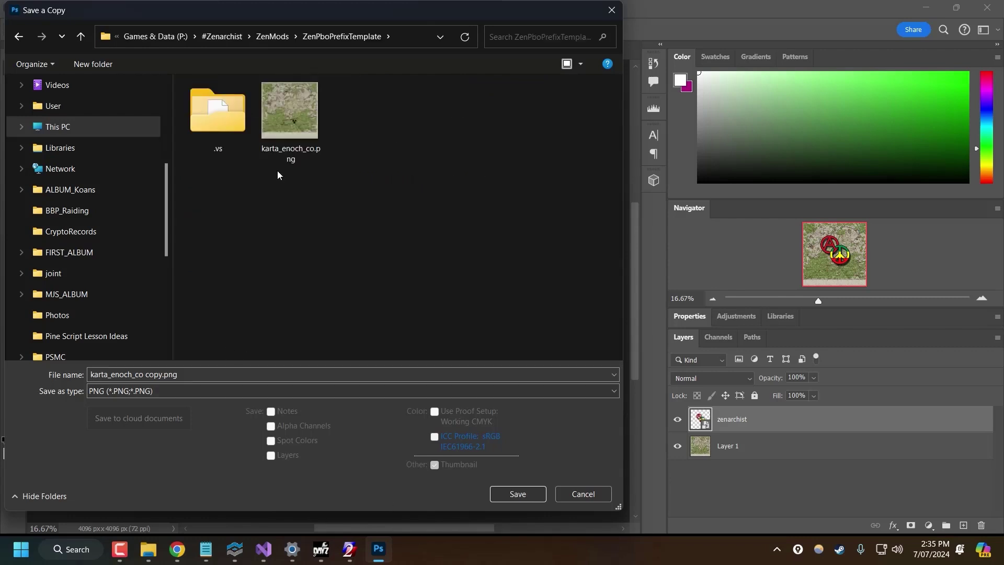
click(293, 144)
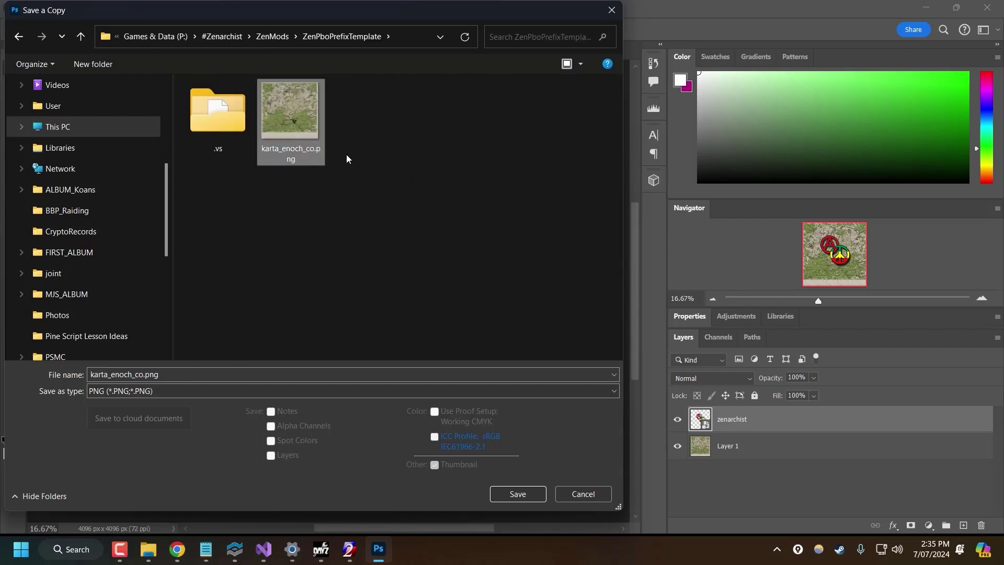
click(521, 493)
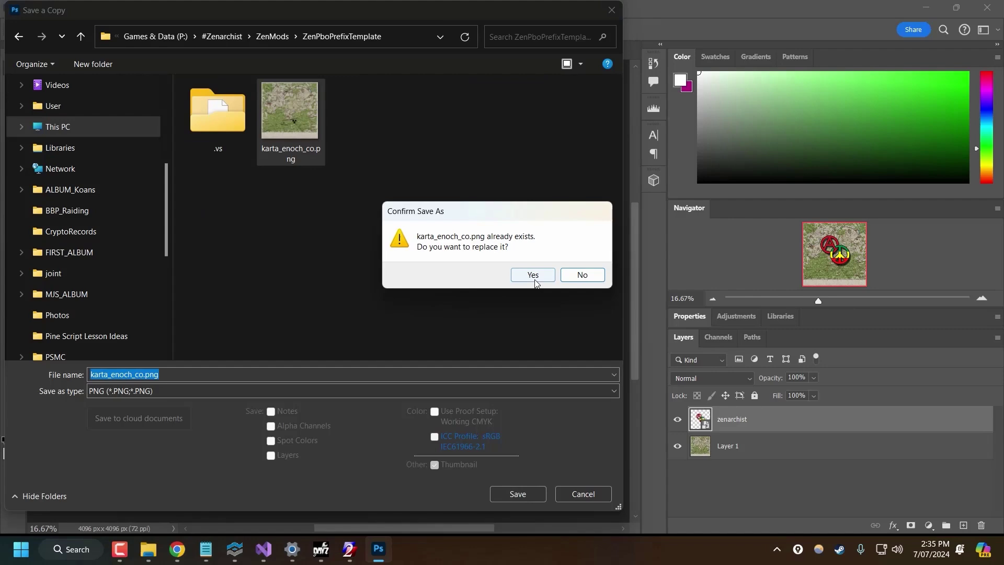
click(532, 275)
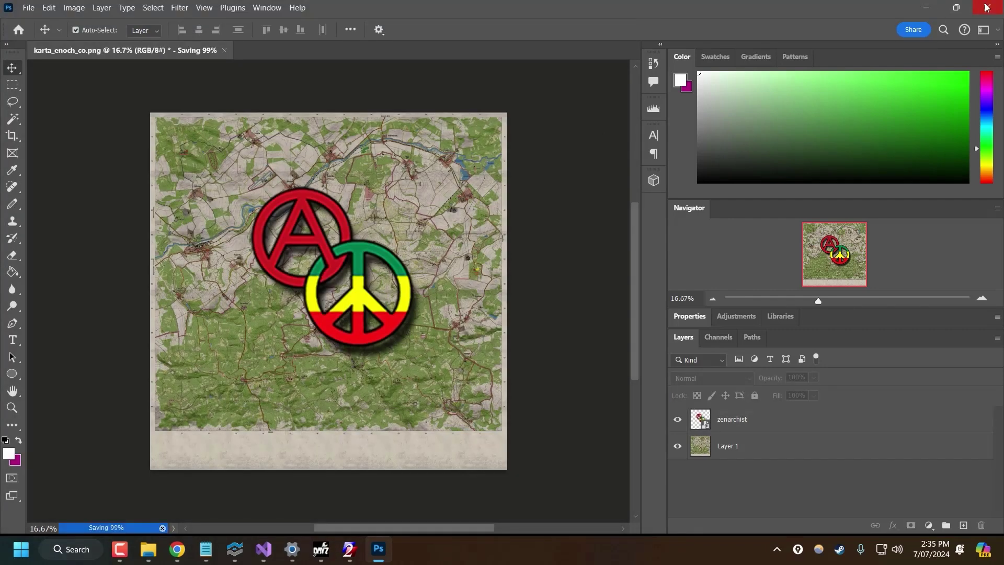
Step: Permanently delete the .vs folder and $PBOPREFIX$.txt from ZenPboPrefixTemplate
key(alt+Tab)
double_click(329, 253)
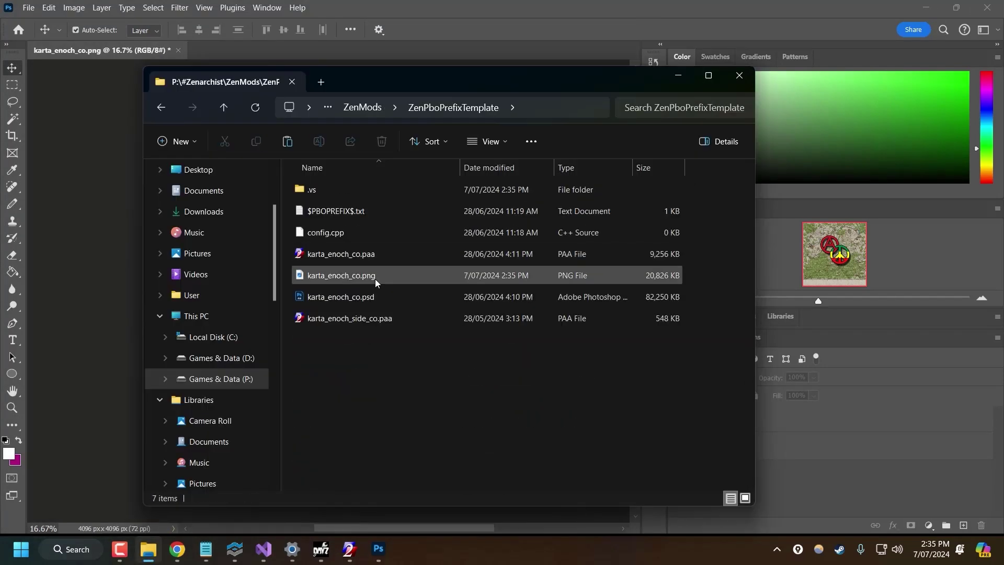
click(326, 189)
key(shift+Delete)
key(Return)
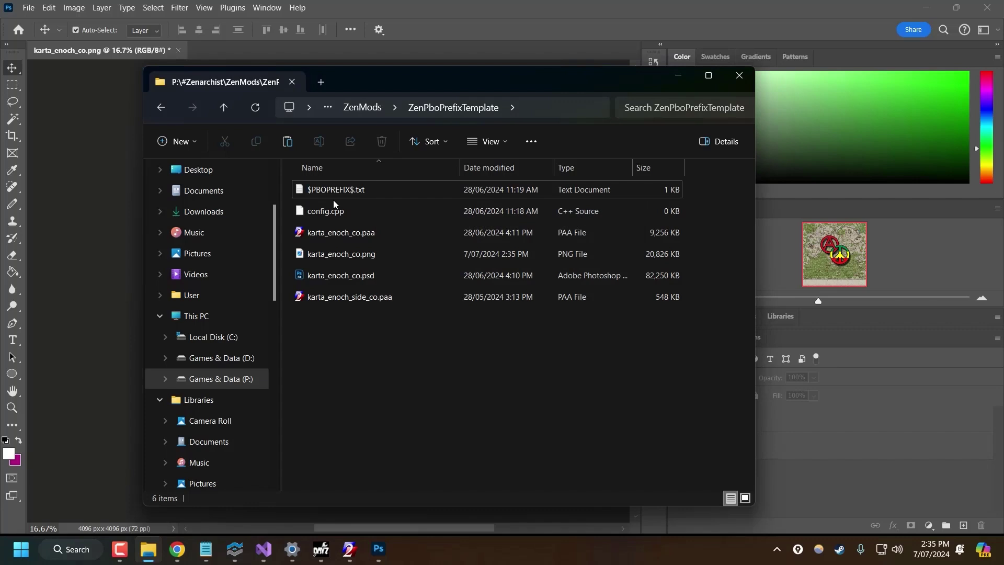
click(335, 193)
key(shift+Delete)
key(Return)
Step: Permanently delete config.cpp and the leftover unneeded texture files
click(337, 191)
key(shift+Delete)
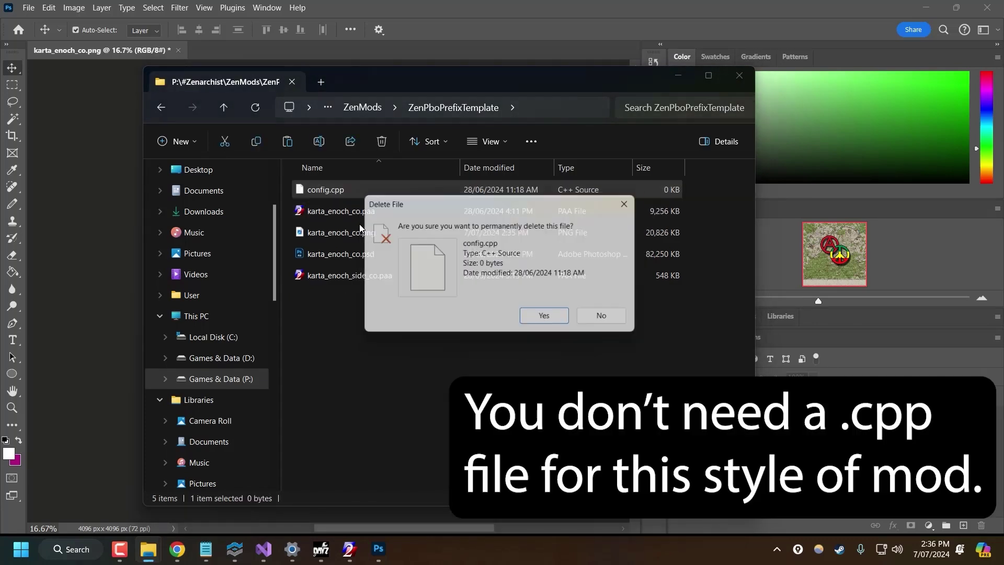
click(528, 311)
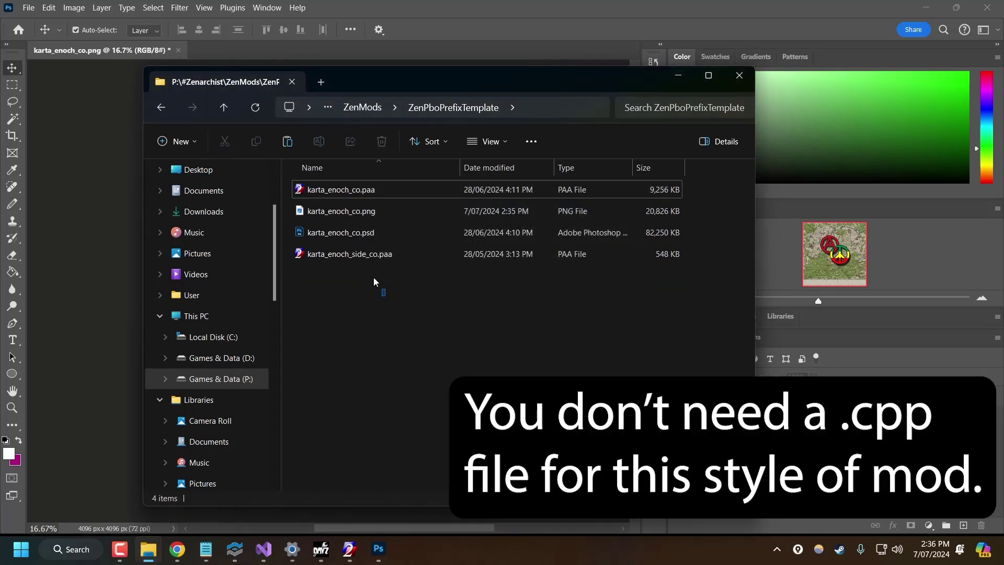
drag(373, 280, 330, 207)
key(shift+Delete)
key(Return)
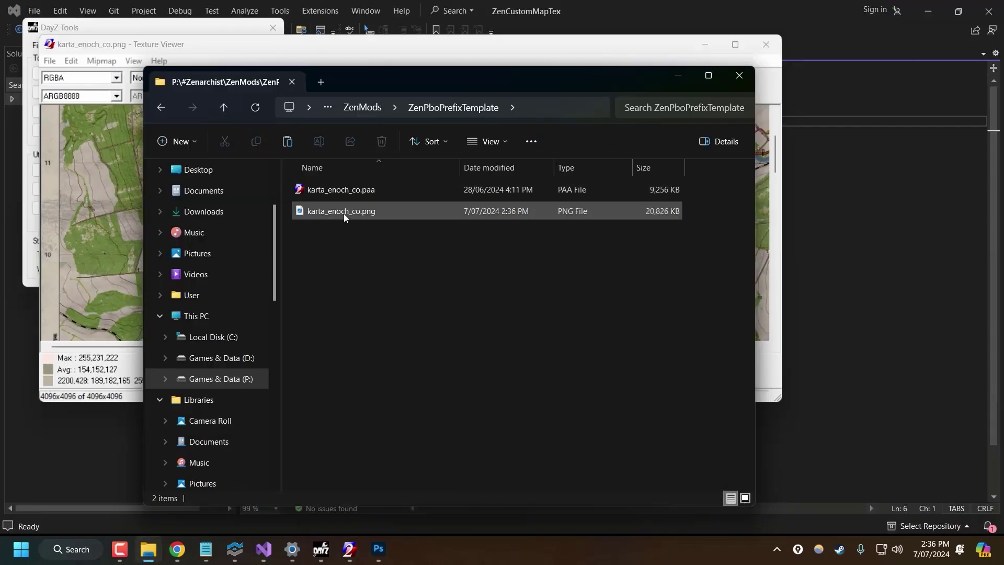
Step: Open karta_enoch_co.png in DayZ Tools TexView 2
click(376, 212)
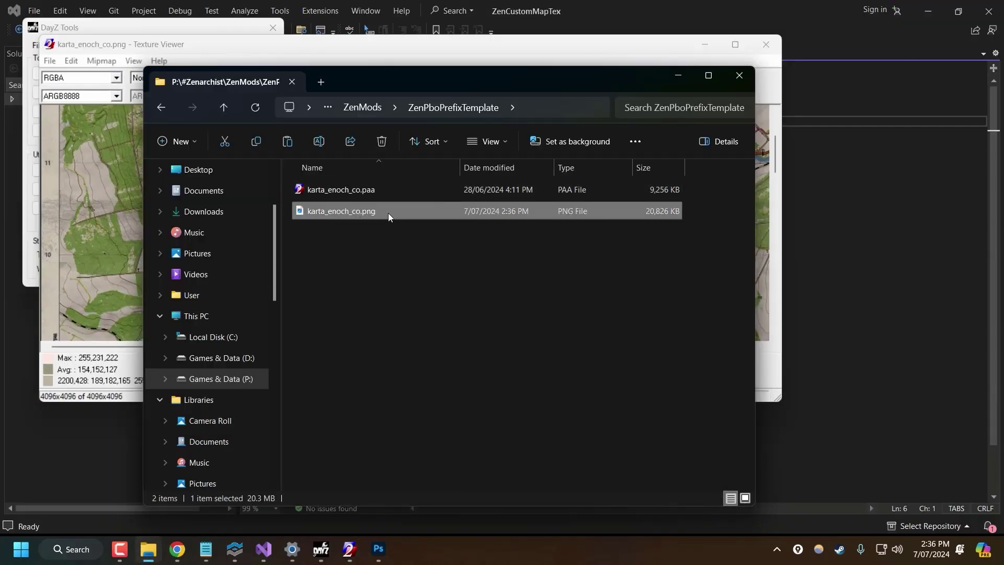
click(347, 225)
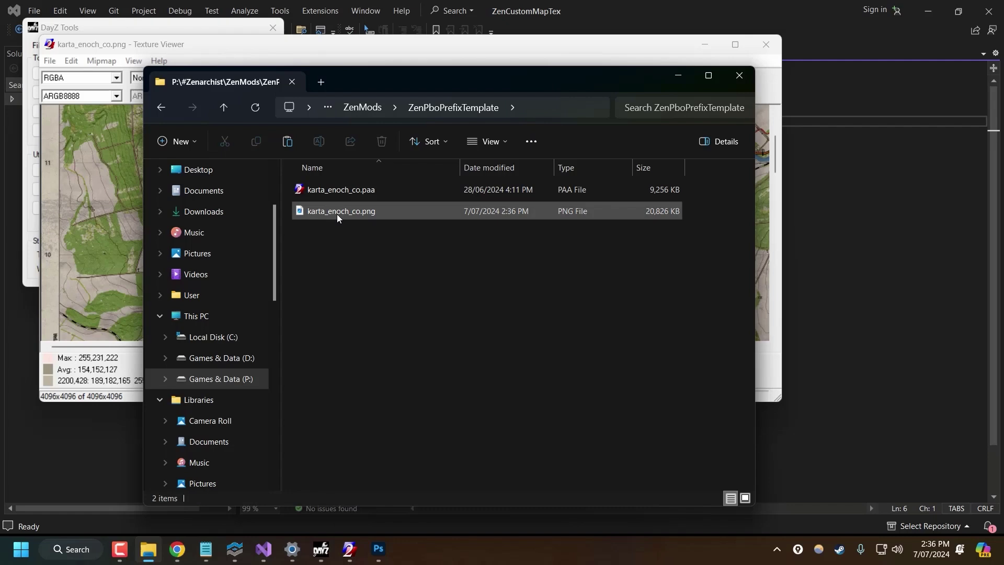
right_click(328, 214)
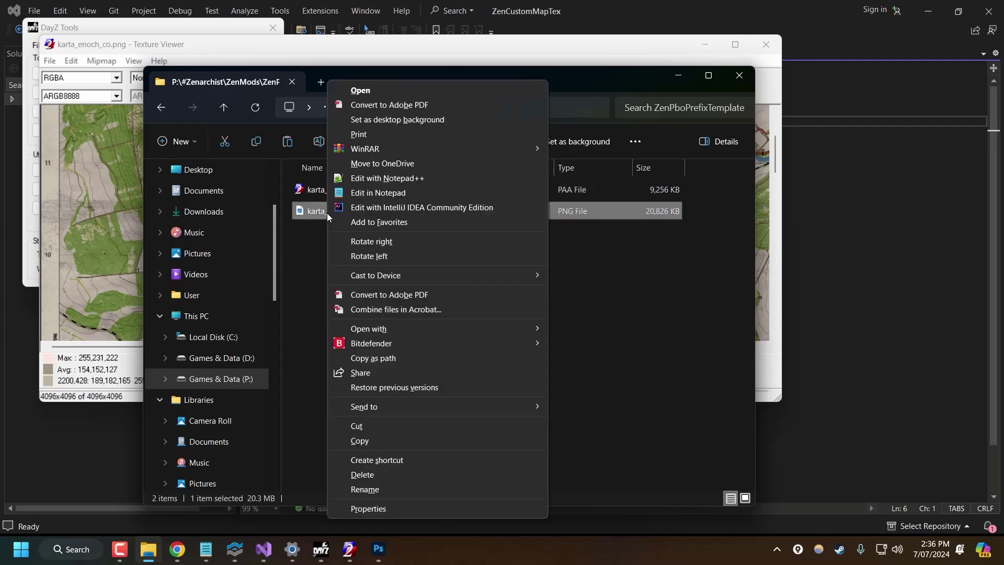
mouse_move(403, 330)
click(608, 388)
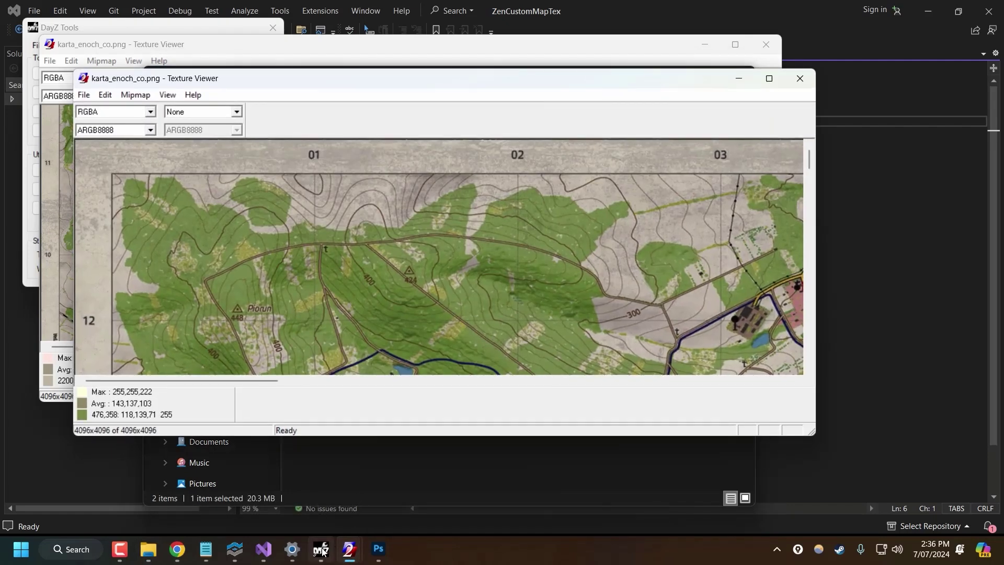
click(321, 550)
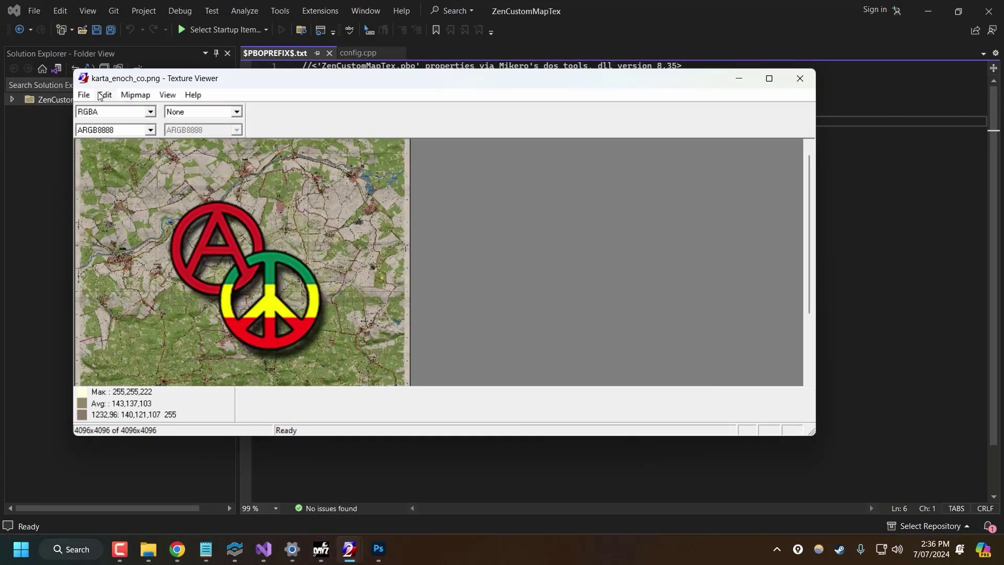
Step: Save the texture as karta_enoch_co.paa, replacing the existing file
click(85, 95)
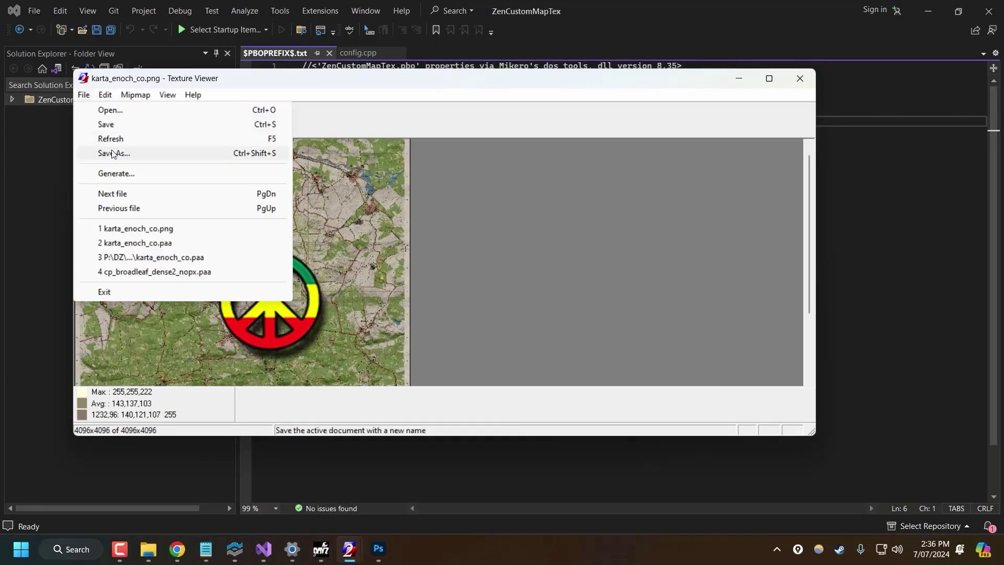
click(115, 152)
click(482, 359)
key(BackSpace)
key(BackSpace)
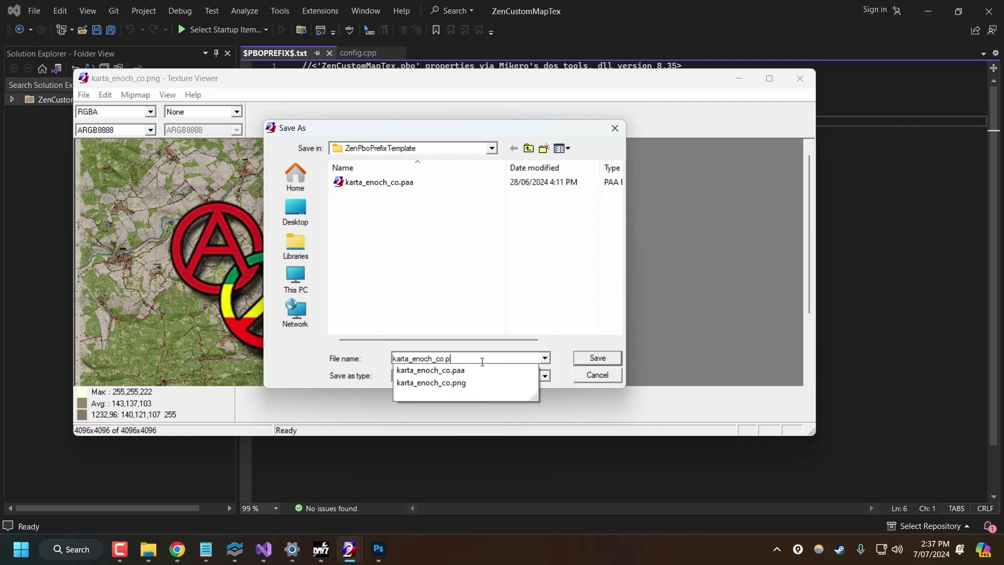
text(aa)
key(Return)
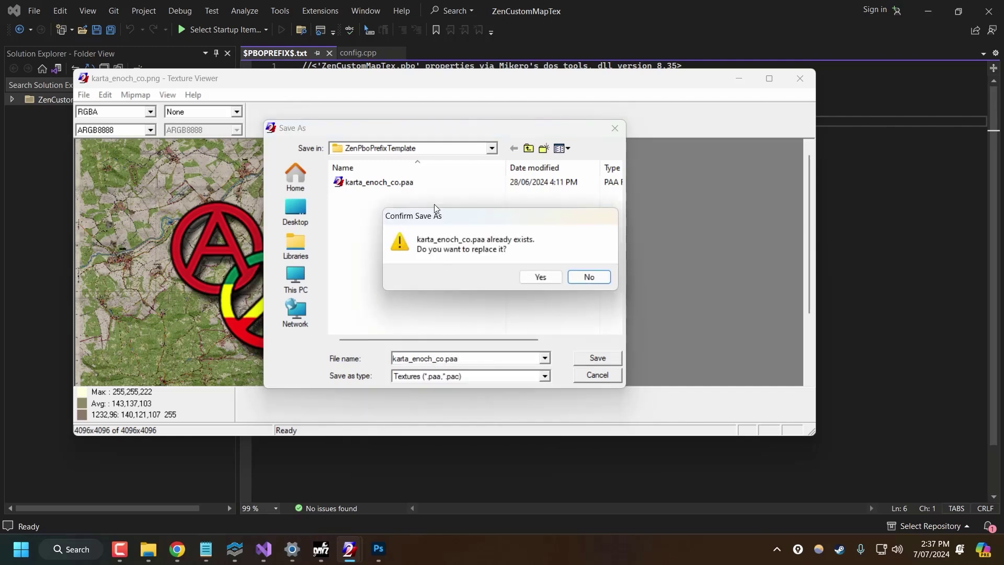
click(541, 278)
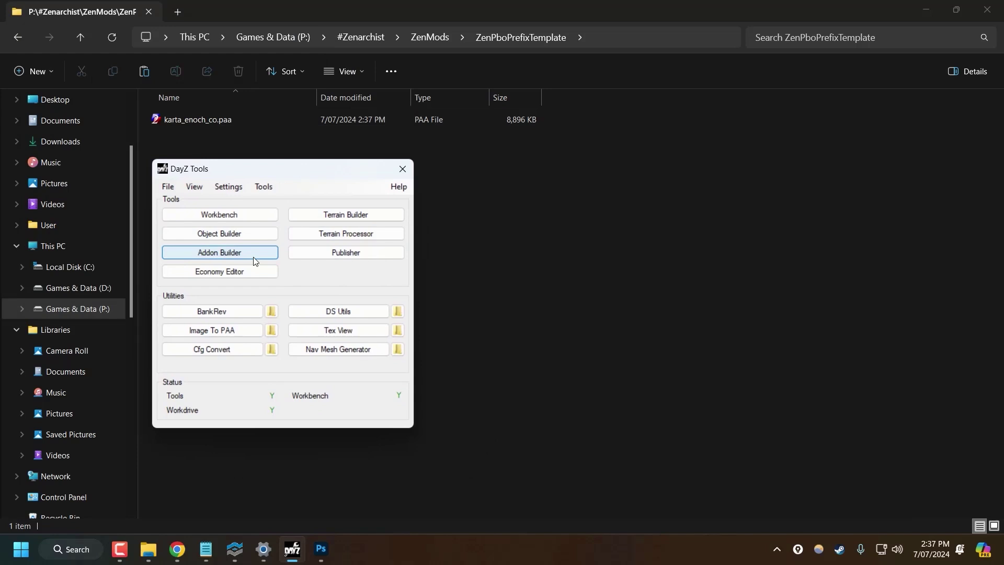
Step: Launch Addon Builder and enter the ZenPboPrefixTemplate folder path as the source directory
click(208, 254)
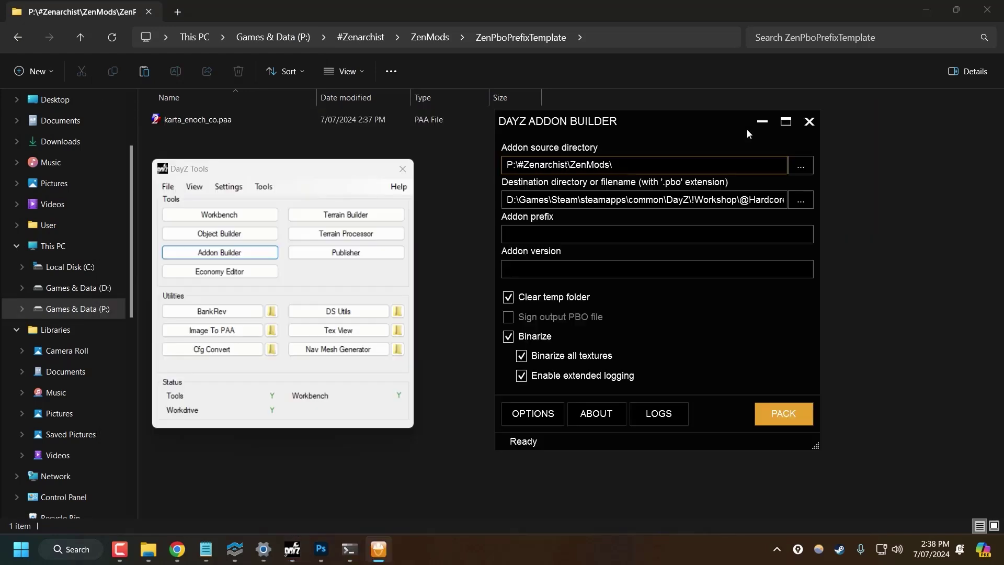
text(Zen)
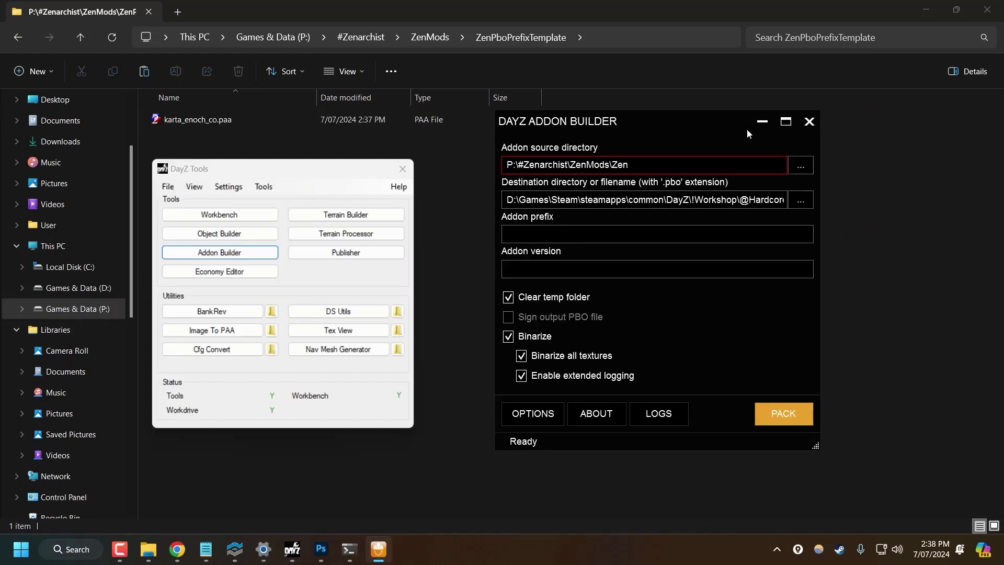
text(PboPrefixTemplate)
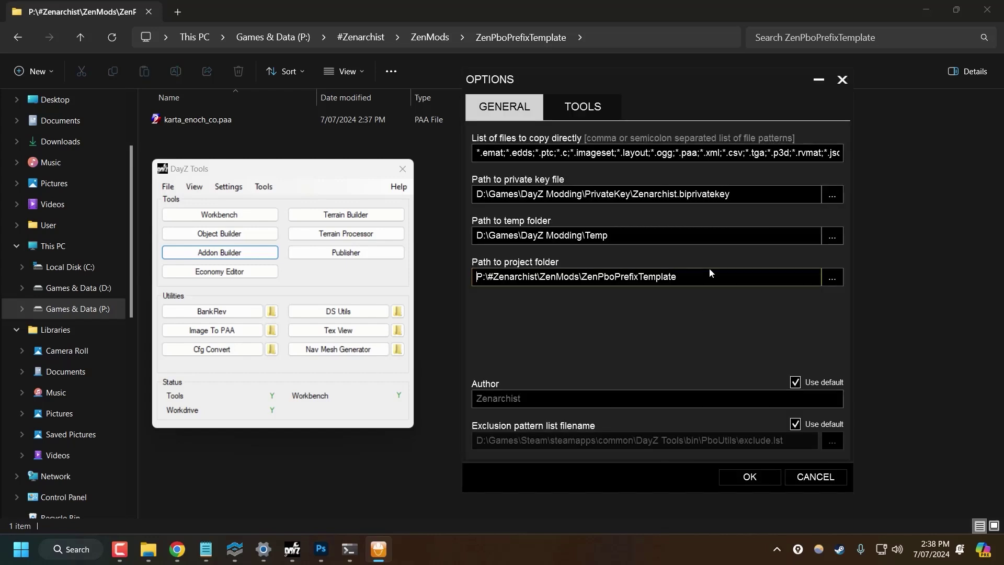
drag(709, 275, 428, 272)
Step: In Addon Builder options, scan the copy-directly file pattern list and select *.txt
click(701, 283)
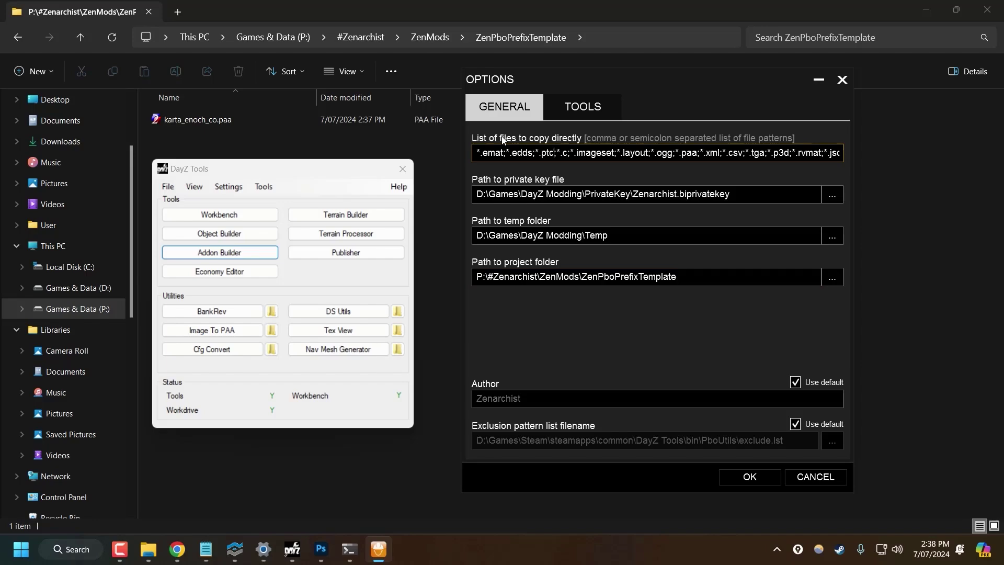
mouse_move(598, 137)
mouse_down()
mouse_move(468, 169)
mouse_move(822, 184)
mouse_move(566, 127)
mouse_up()
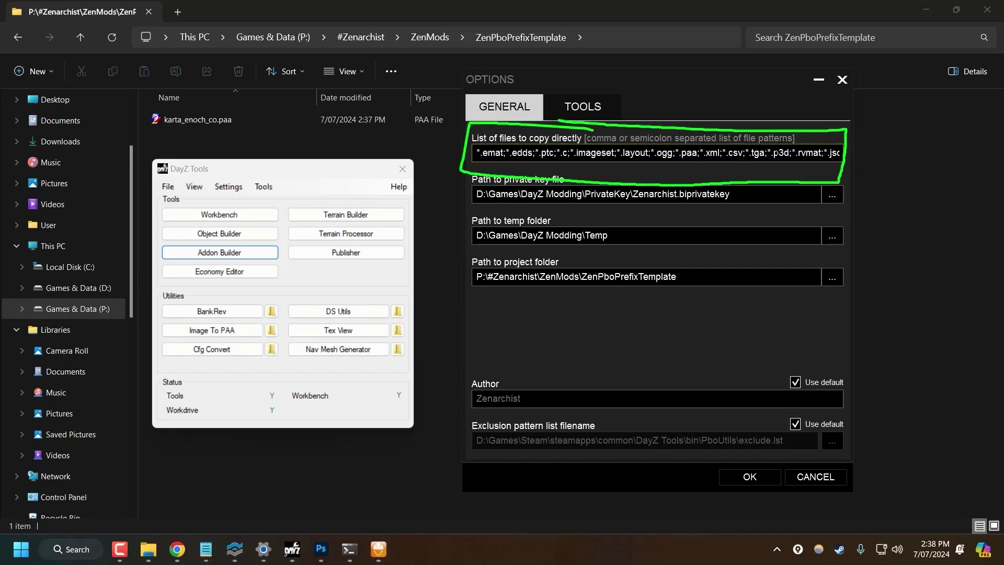
drag(775, 153, 868, 151)
click(811, 153)
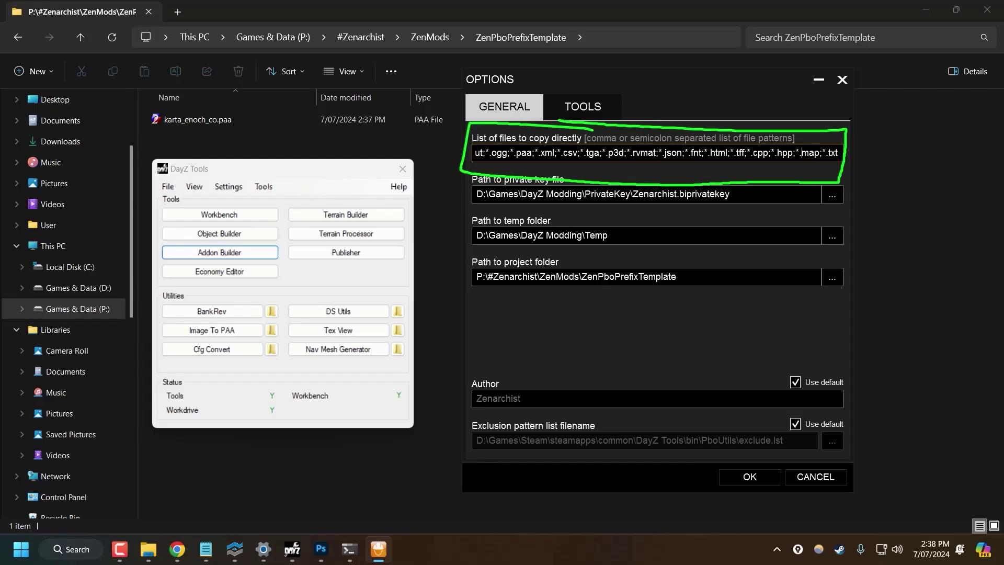
drag(737, 240, 209, 241)
click(441, 241)
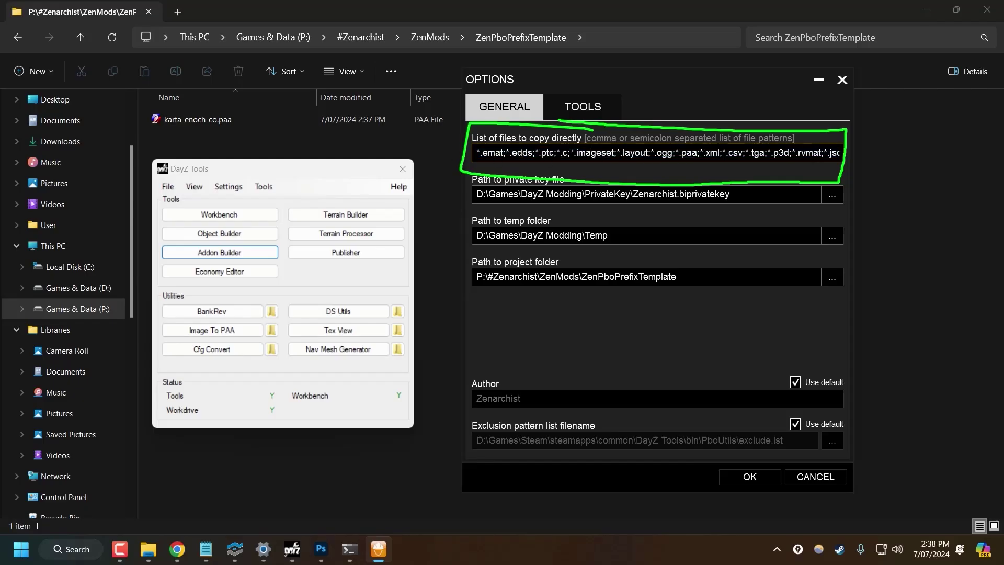
drag(571, 153, 856, 156)
click(734, 155)
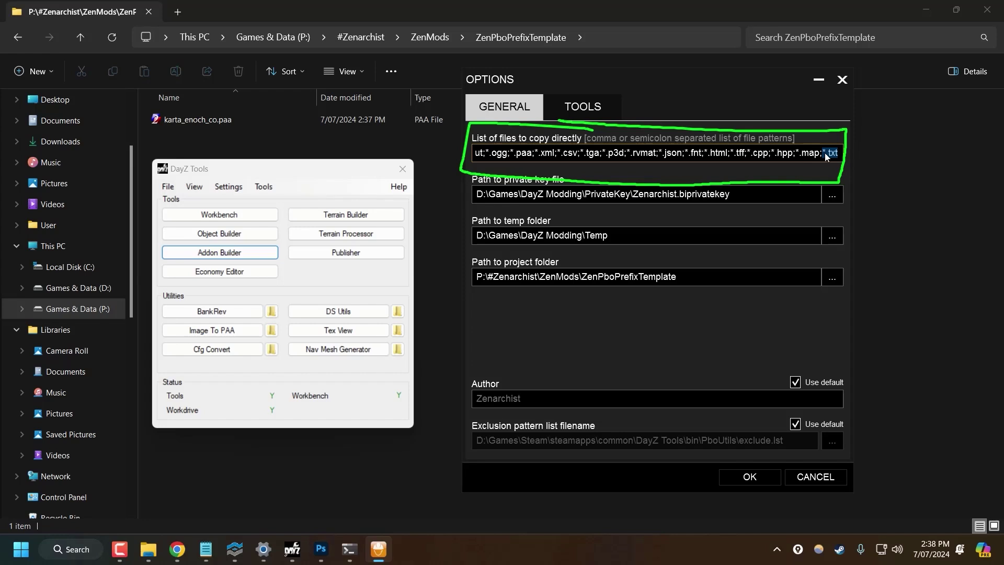
drag(823, 152, 838, 152)
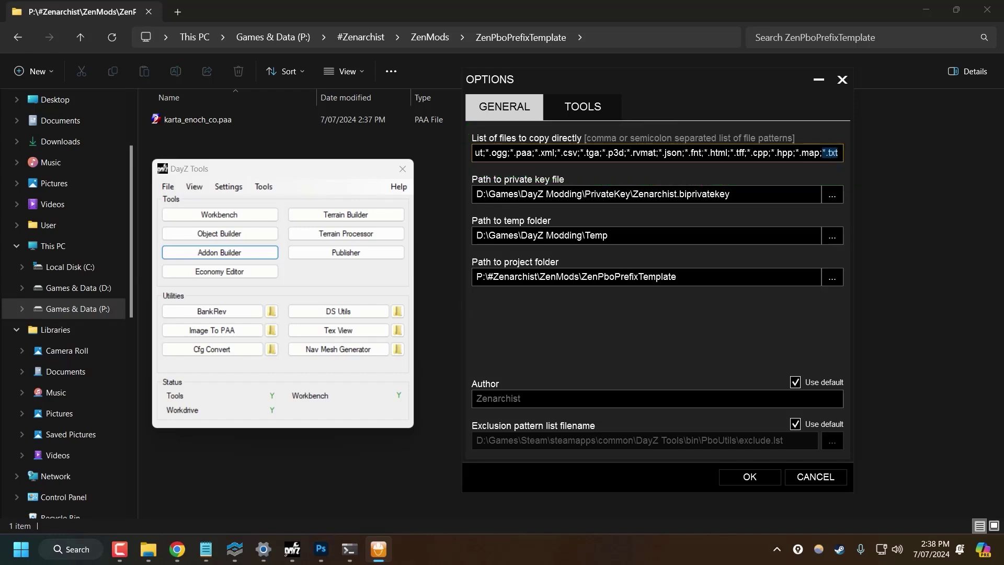
Step: Confirm the options with OK and return to the Addon Builder main window
click(753, 477)
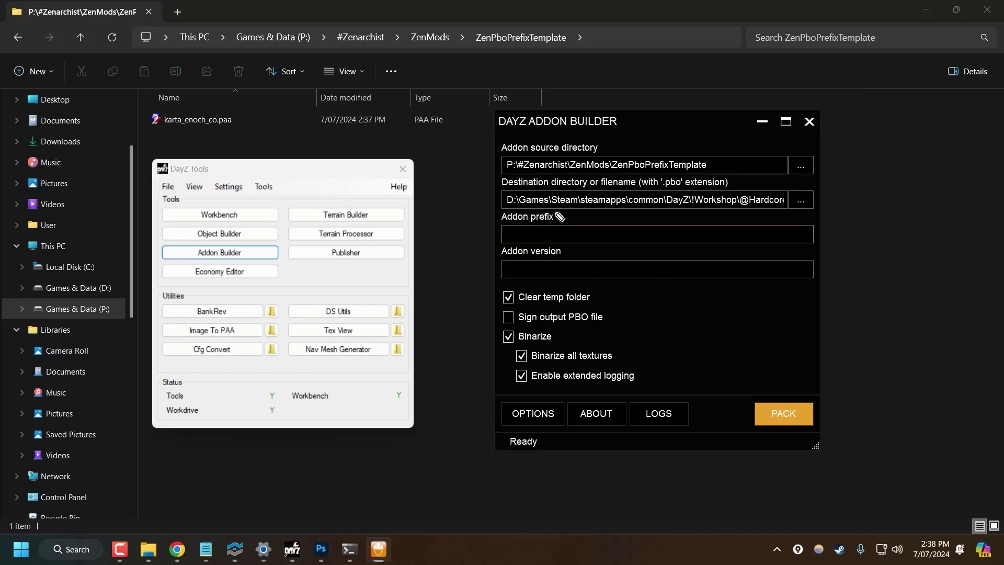
mouse_move(556, 213)
mouse_down()
mouse_move(573, 243)
mouse_move(550, 211)
mouse_up()
key(Escape)
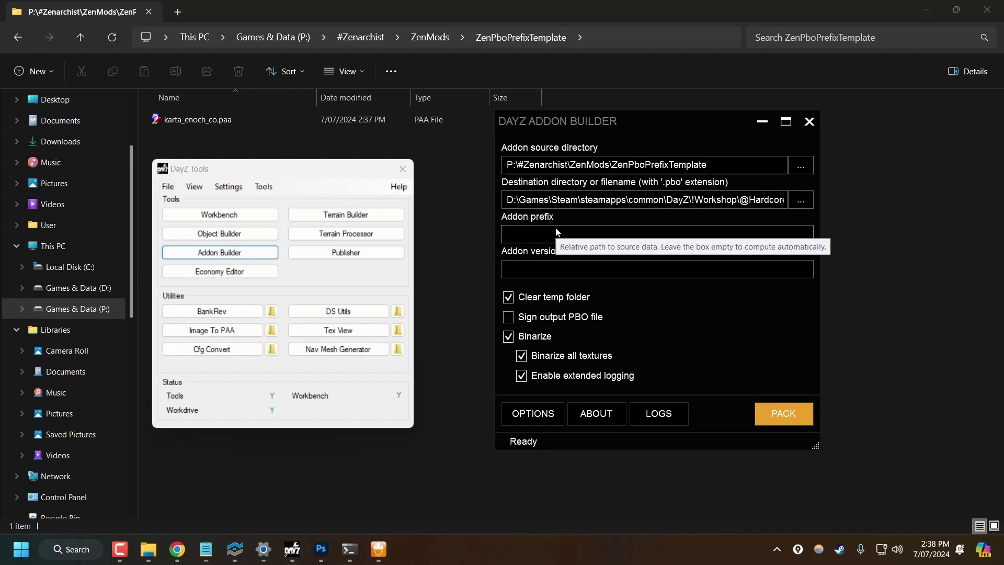
Step: Browse to P:\DZ\structures_bliss\signs\tourist\data and open the original karta_enoch_co.paa
click(148, 549)
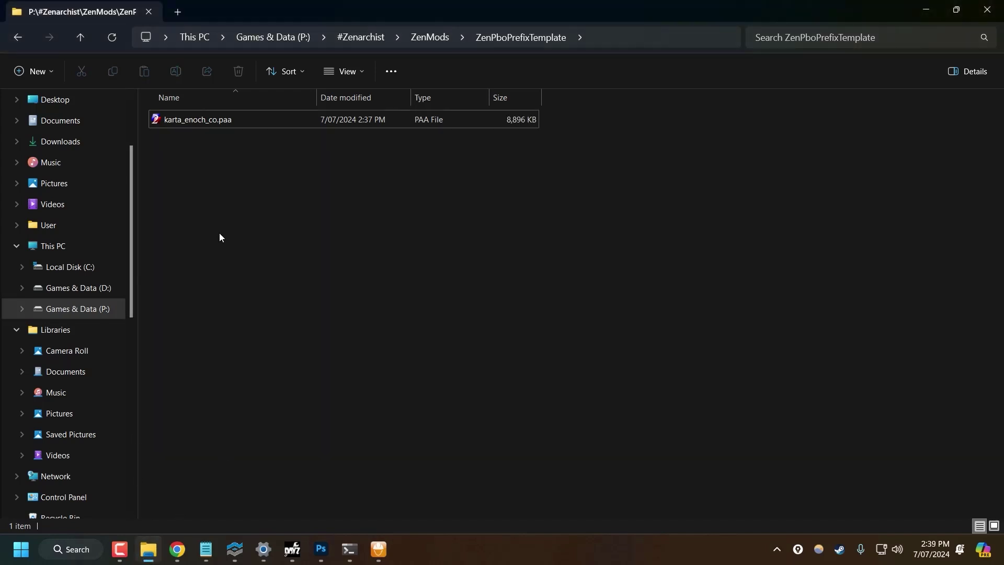
click(78, 309)
double_click(177, 207)
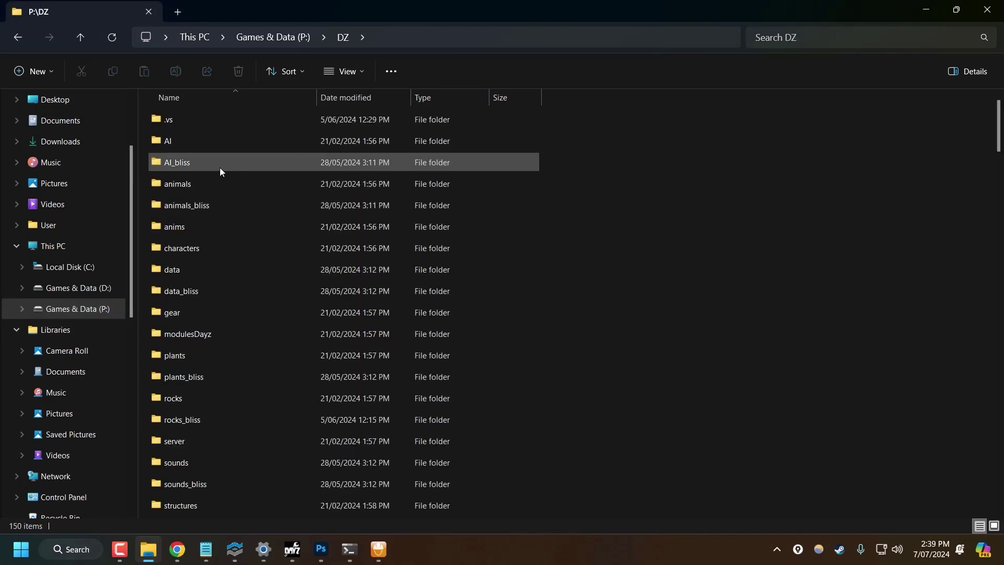
scroll(230, 210, down, 1)
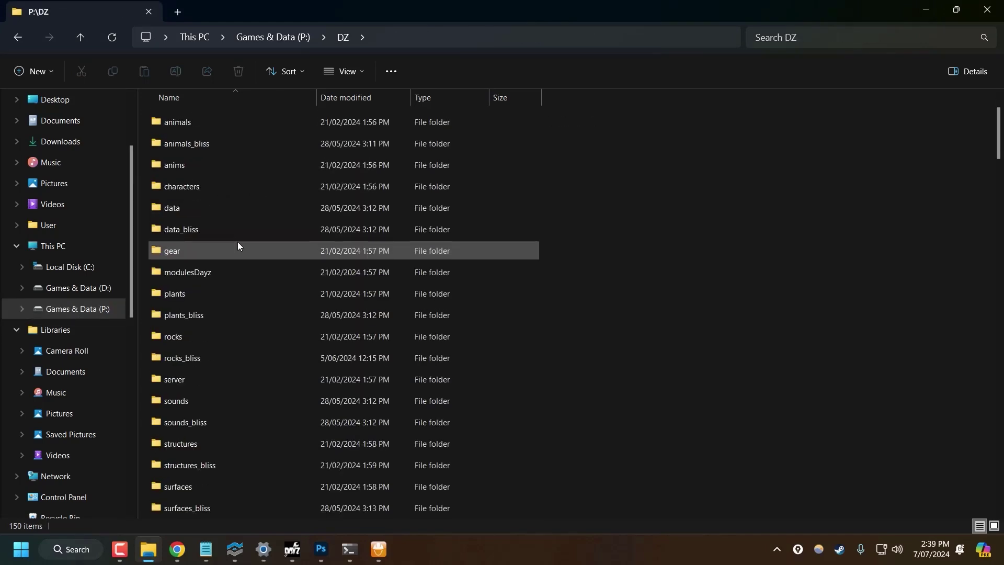
double_click(199, 469)
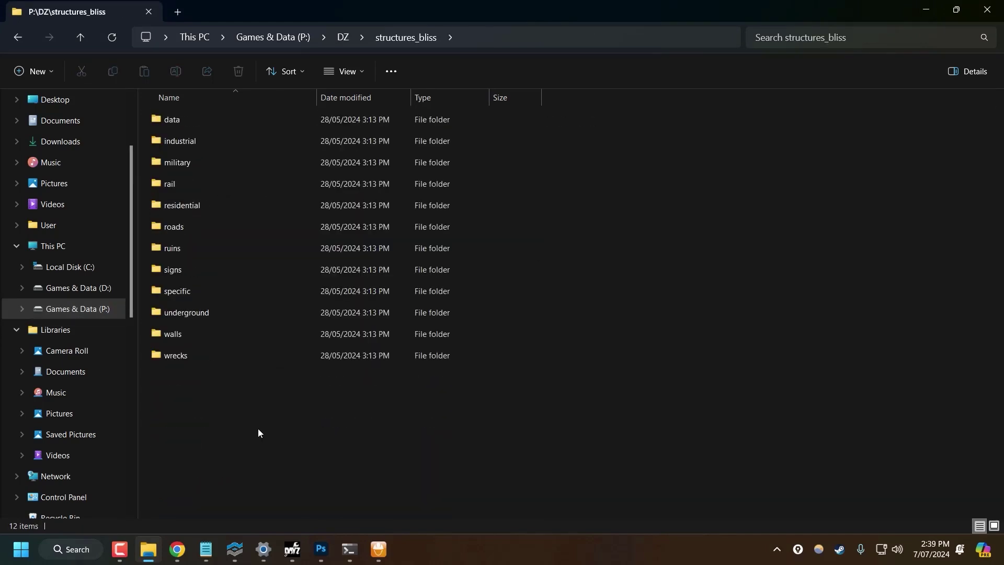
double_click(175, 271)
double_click(174, 185)
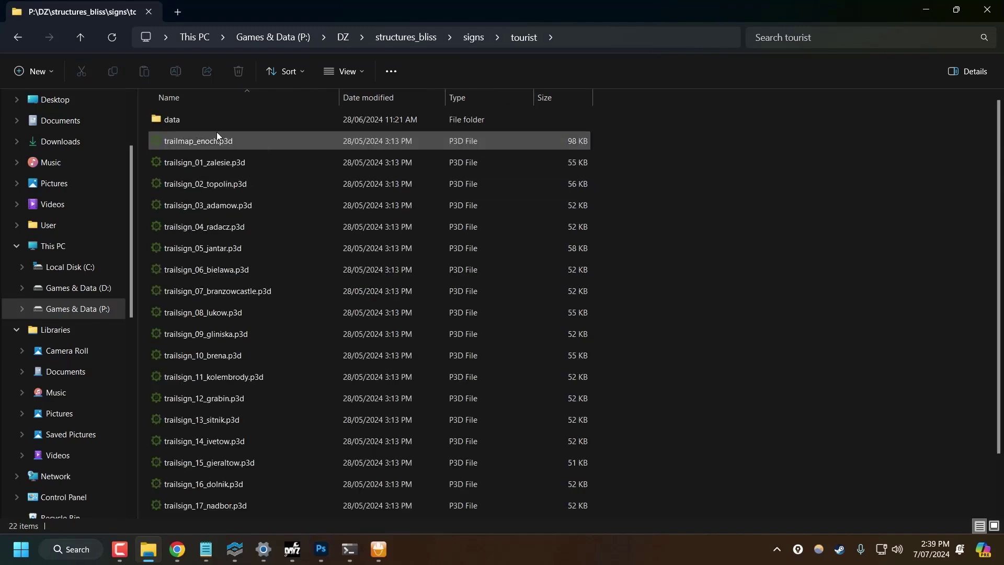
click(190, 124)
double_click(189, 122)
double_click(197, 119)
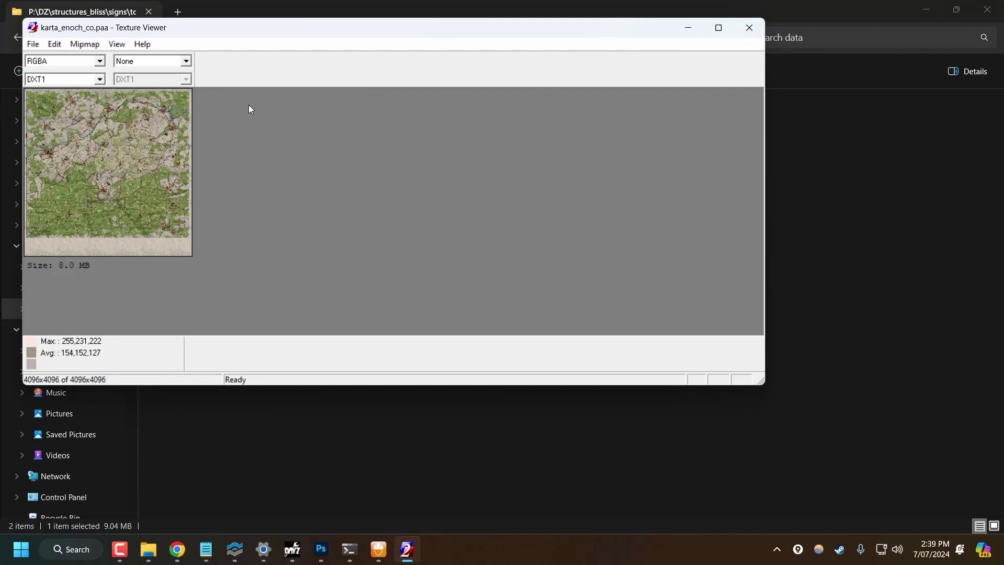
Step: Close the texture viewer and select the folder path after P:\ in the address bar
click(749, 27)
click(638, 34)
drag(638, 35, 184, 37)
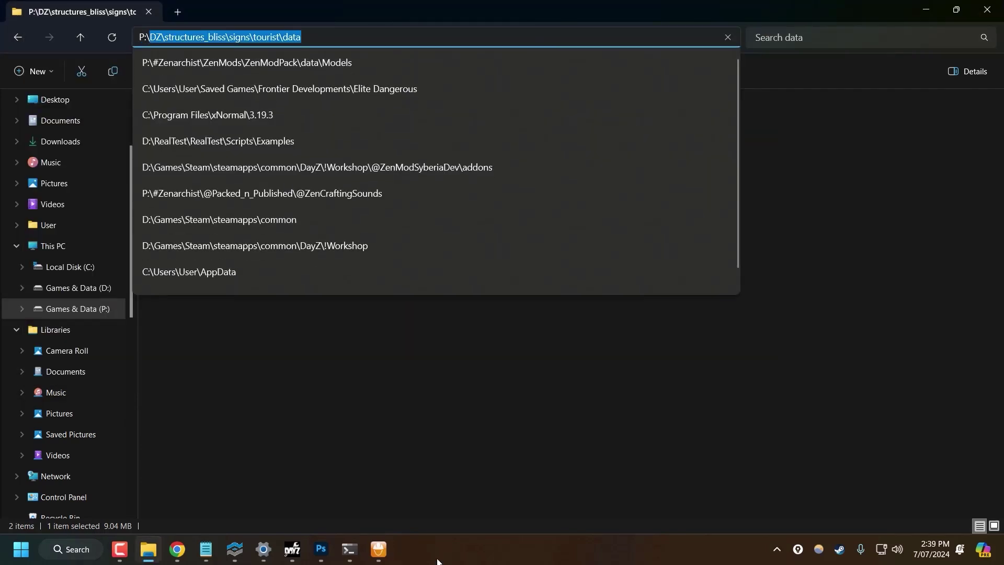
Step: Set the Addon Builder prefix to DZ\structures_bliss\signs\tourist\data, leaving Binarize enabled
click(344, 408)
click(379, 550)
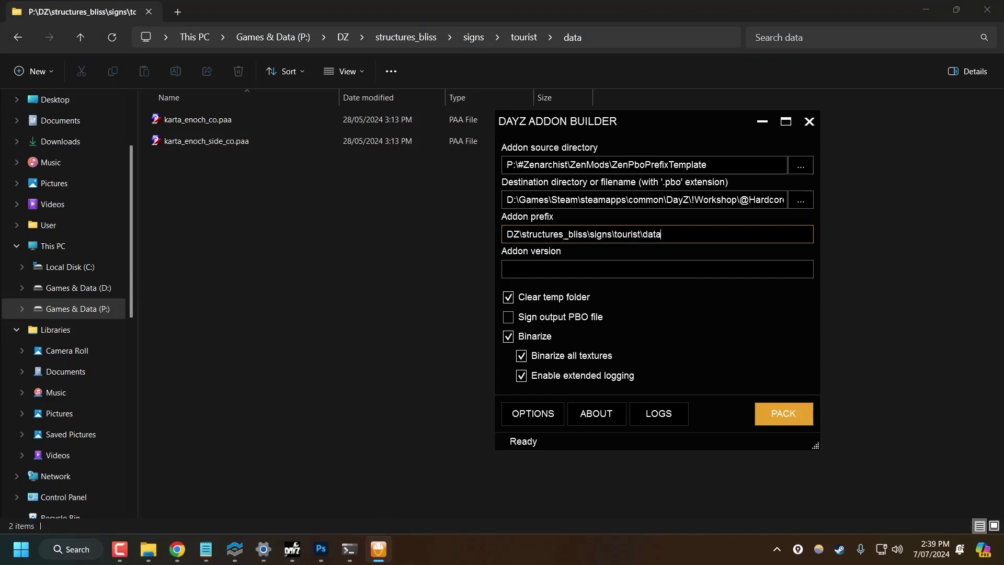
click(509, 337)
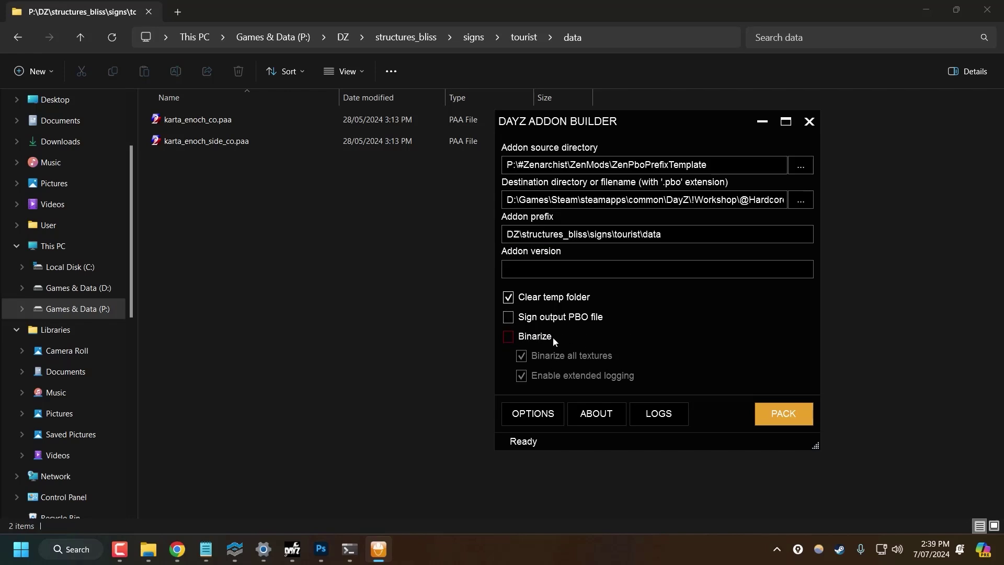
click(507, 337)
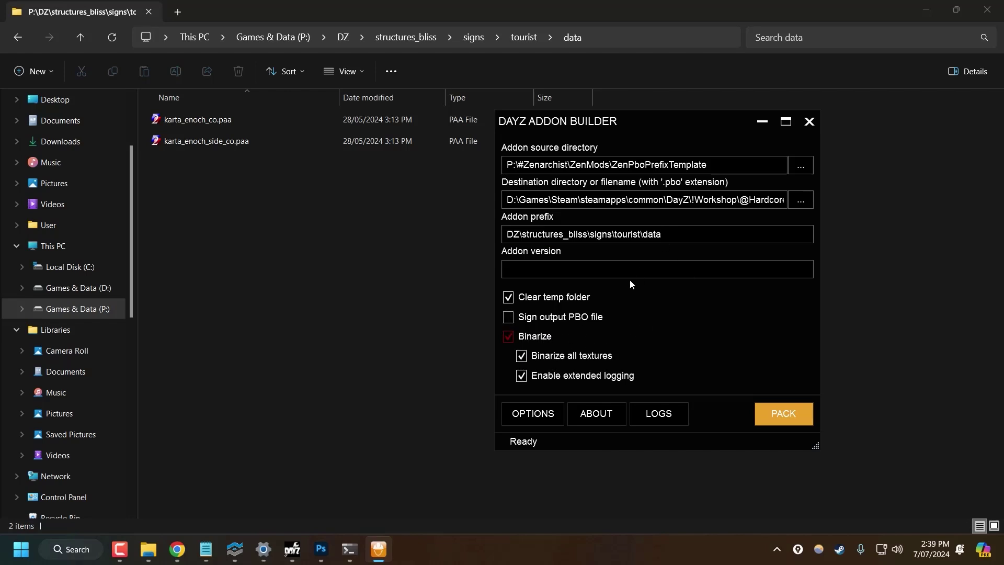
Step: Browse for the output destination and expand the DayZServer folder
click(800, 201)
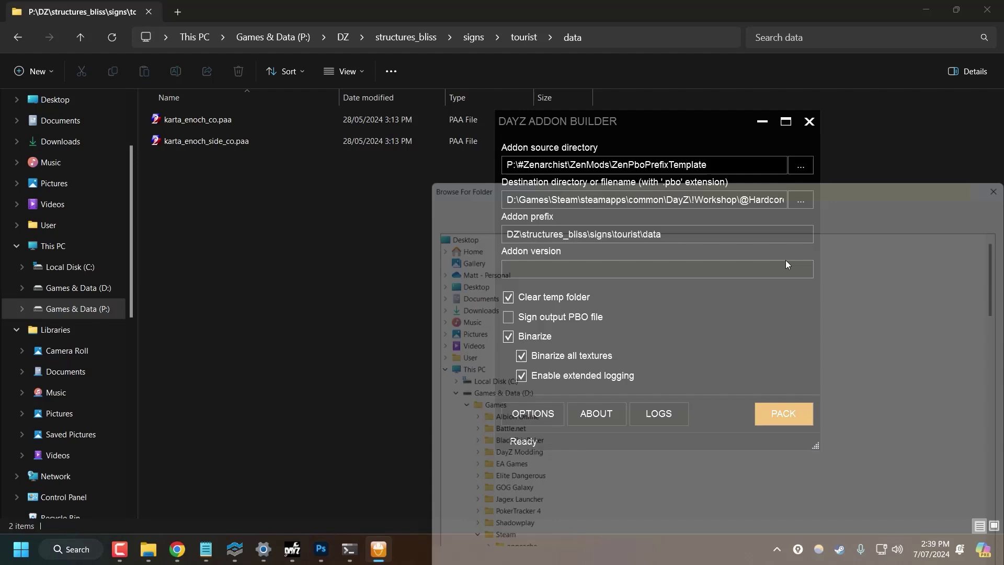
scroll(444, 279, up, 7)
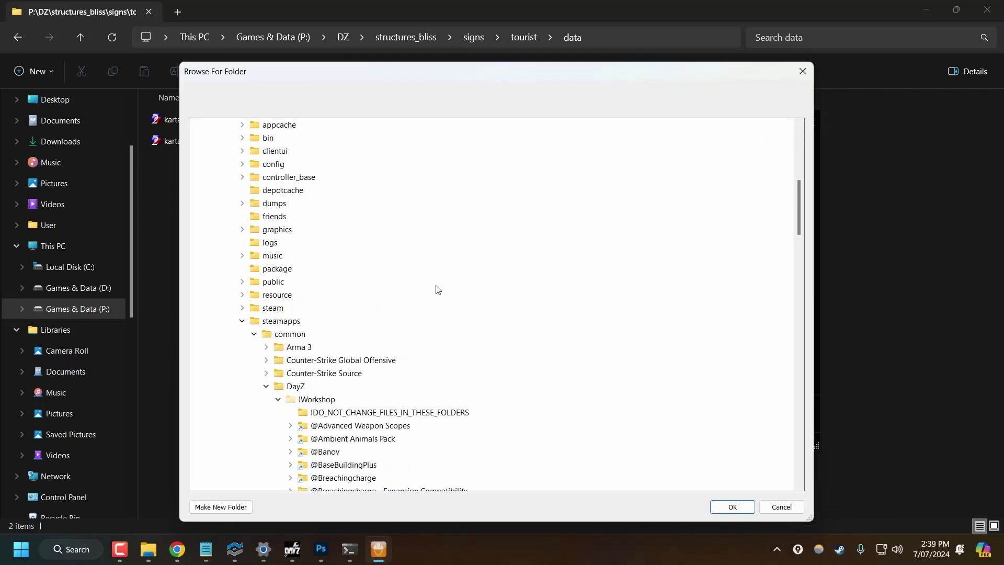
click(278, 399)
scroll(380, 355, down, 4)
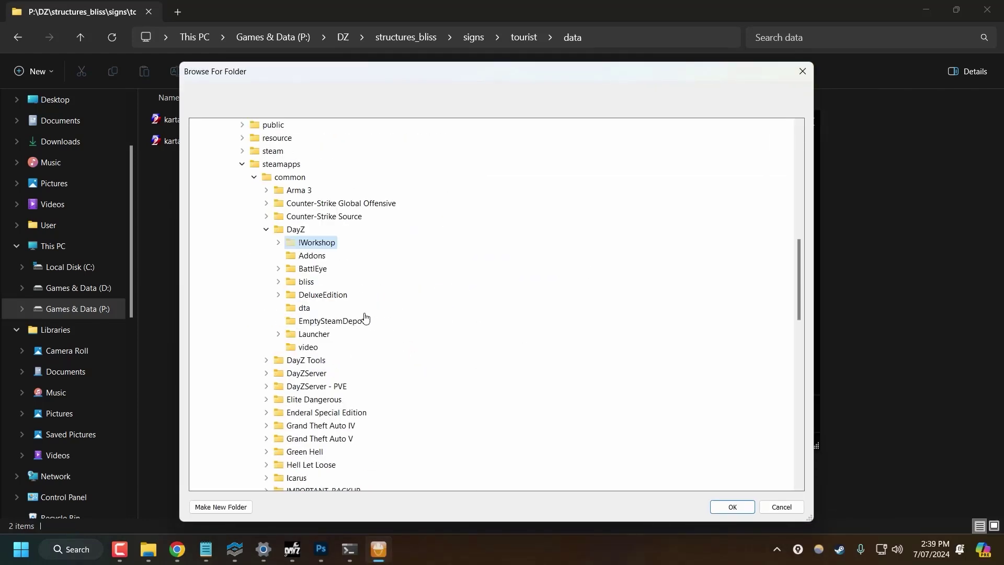
scroll(384, 283, down, 2)
click(267, 295)
click(300, 318)
scroll(309, 184, down, 1)
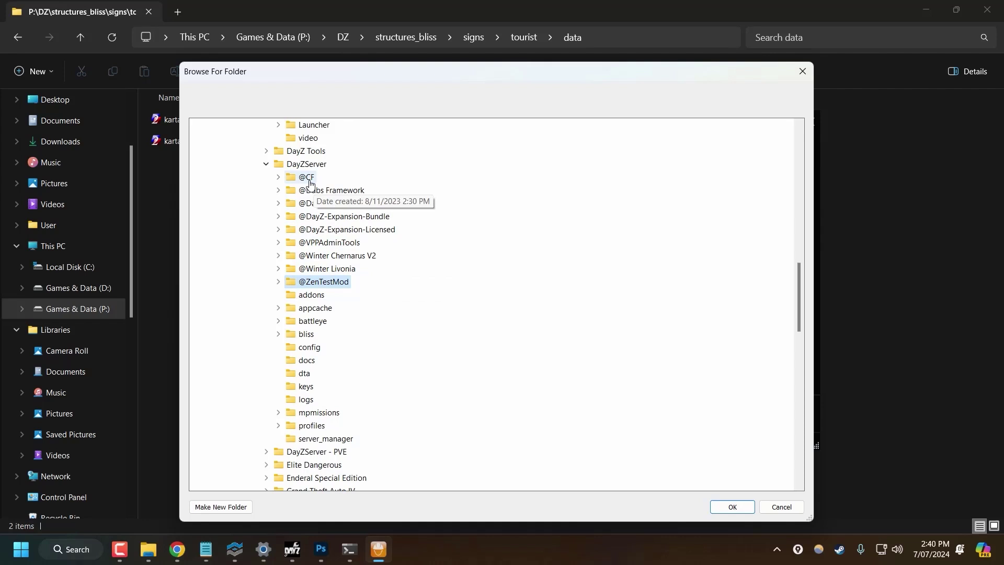
click(307, 180)
click(278, 177)
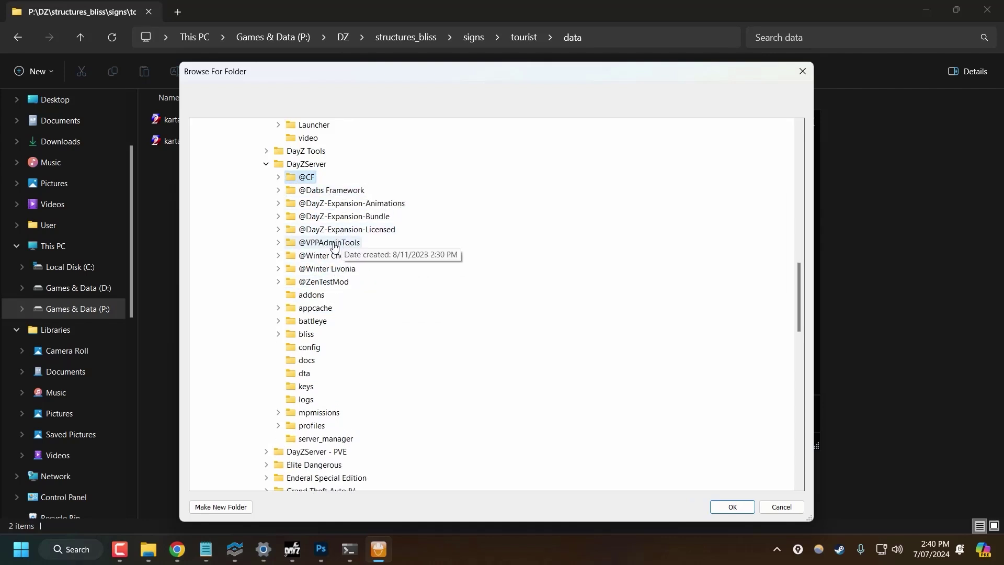
click(333, 244)
click(340, 309)
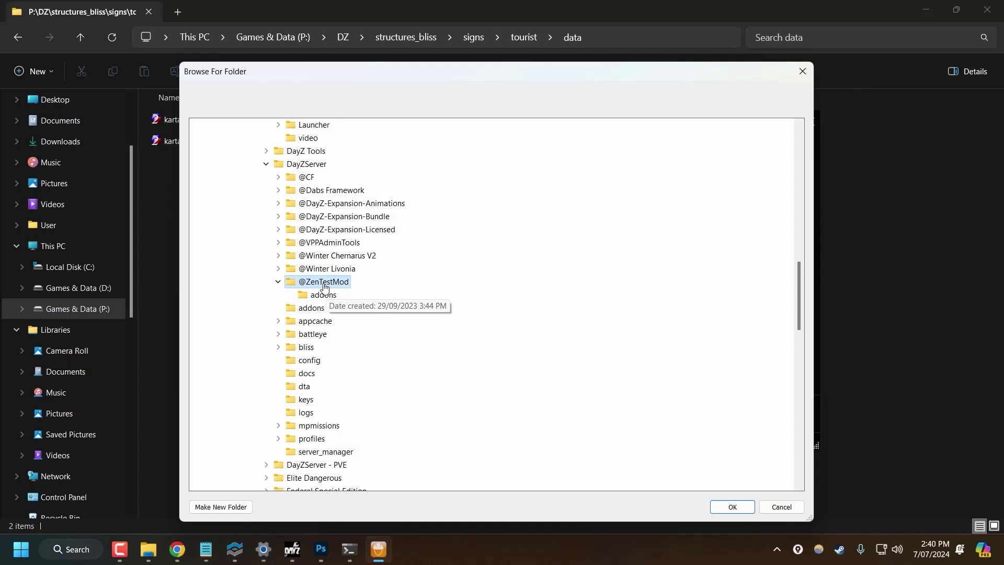
click(323, 295)
click(728, 507)
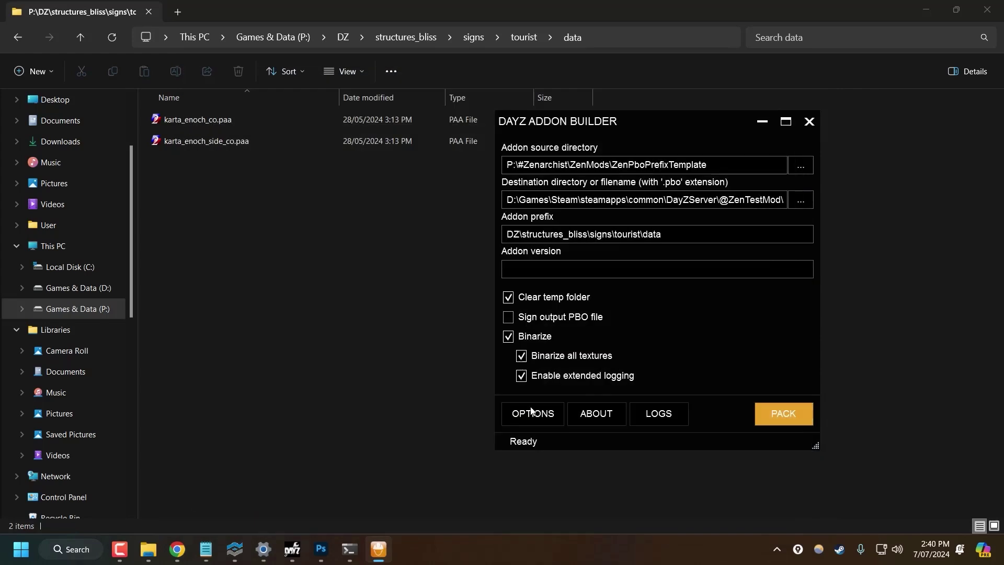
Step: Pack the addon into a PBO and open the DayZServer folder in File Explorer
click(779, 411)
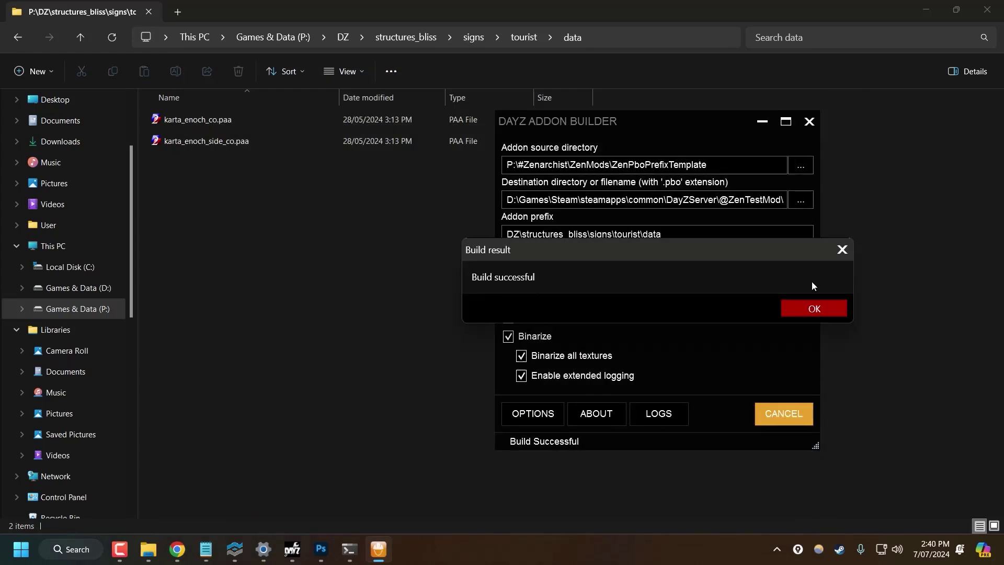
click(810, 307)
click(77, 309)
double_click(202, 357)
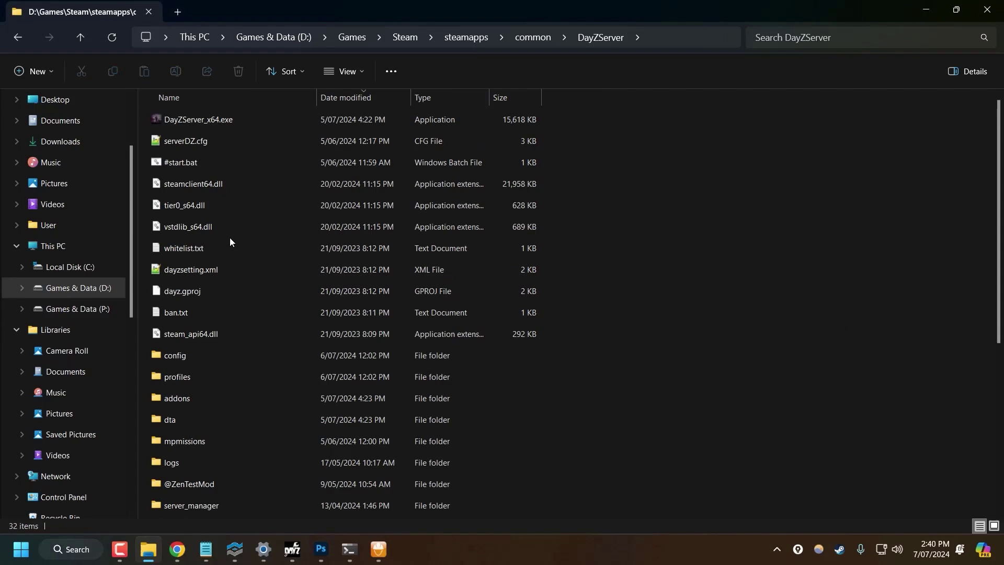
Step: Run #start.bat to start the local server, then launch DayZ from Steam
scroll(229, 287, down, 3)
scroll(229, 287, up, 3)
double_click(186, 161)
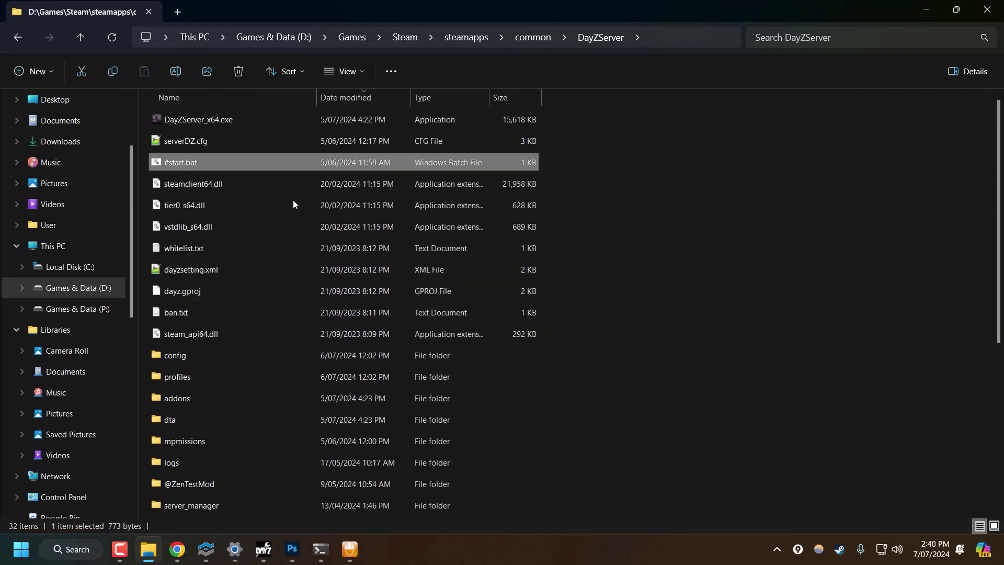
right_click(840, 554)
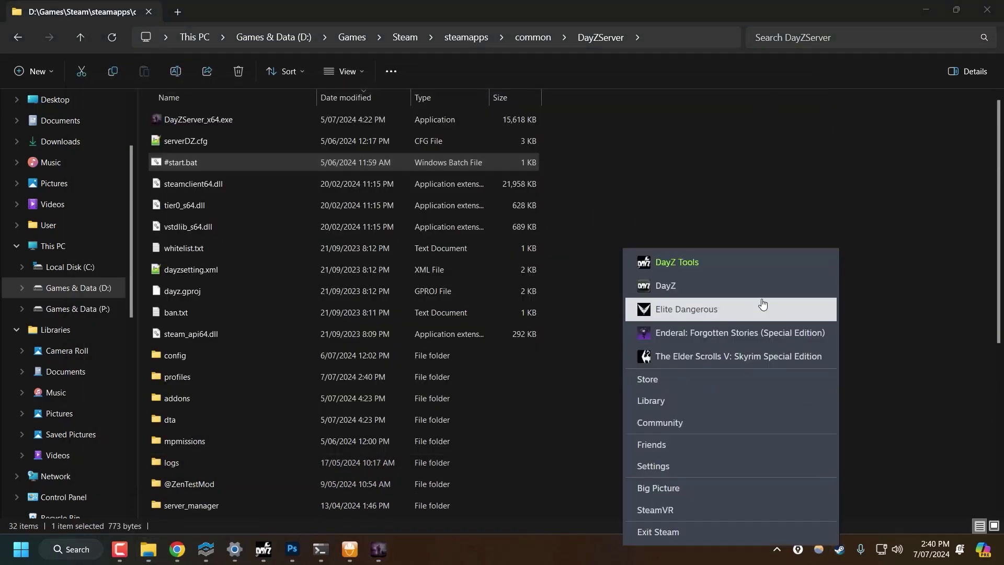
click(696, 280)
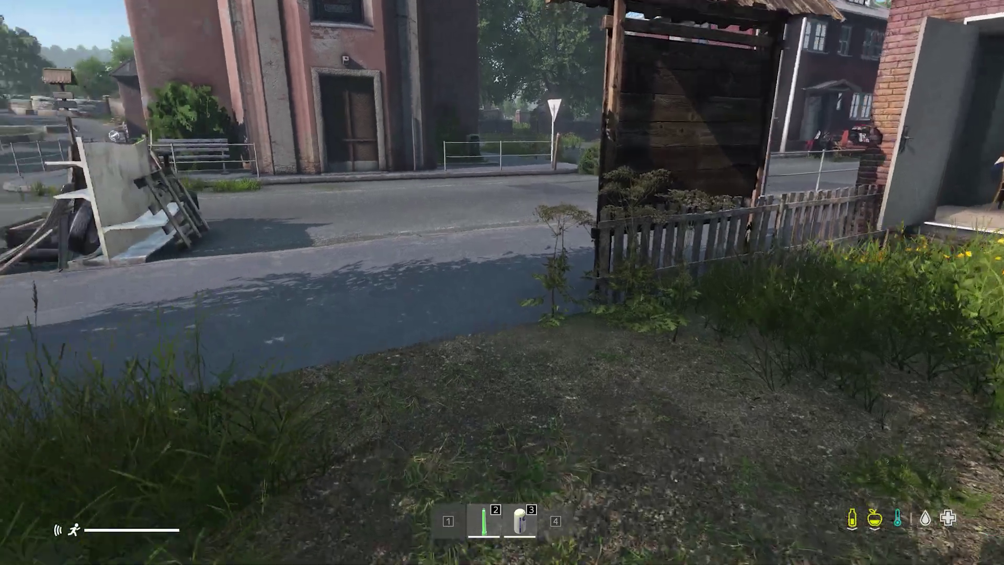
Step: Walk up to the tourist map board and step back to view the logo trail map
key(w)
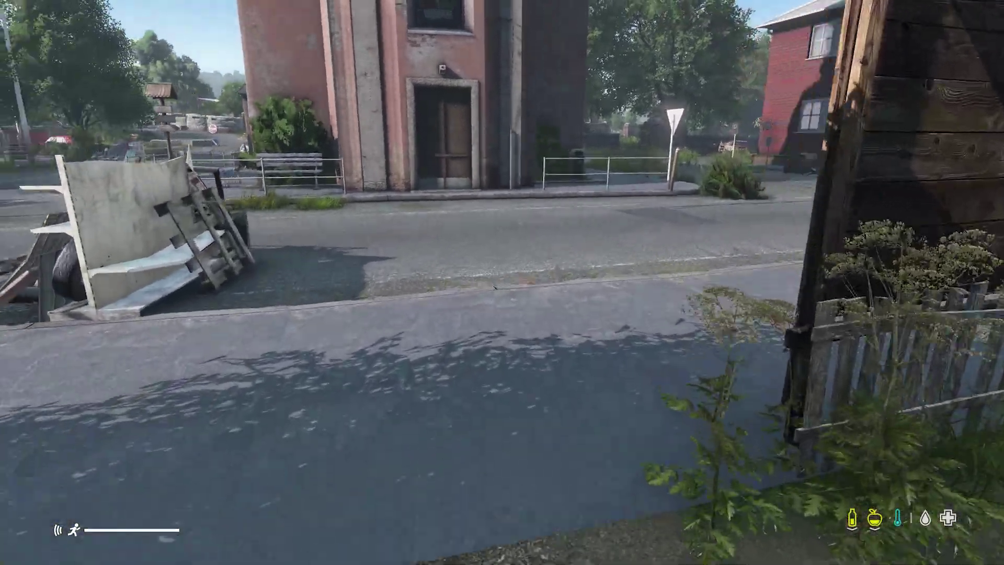
key(w)
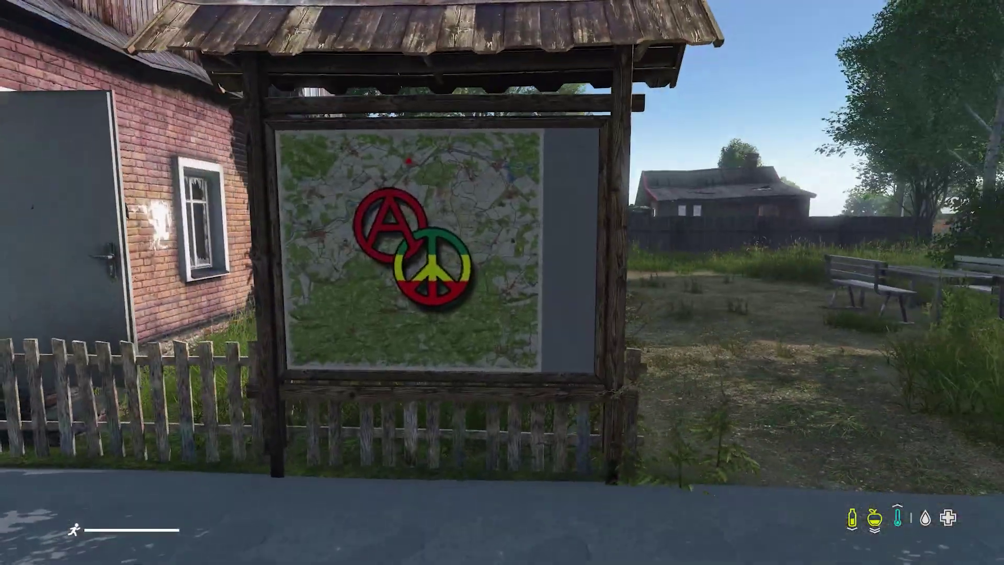
key(s)
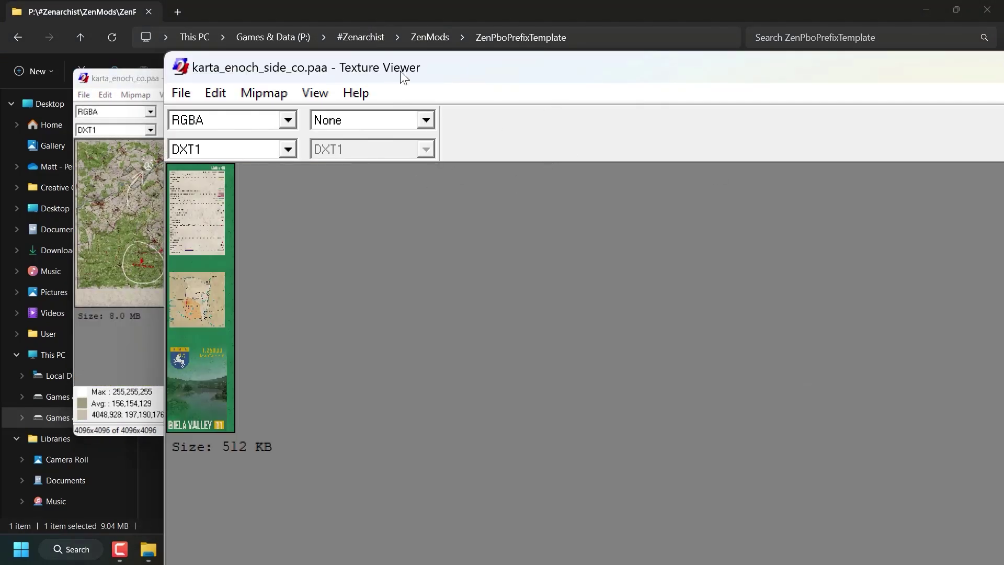
Step: Go to signs\tourist\data and select karta_enoch_side_co.paa
drag(403, 77, 501, 60)
scroll(343, 336, up, 2)
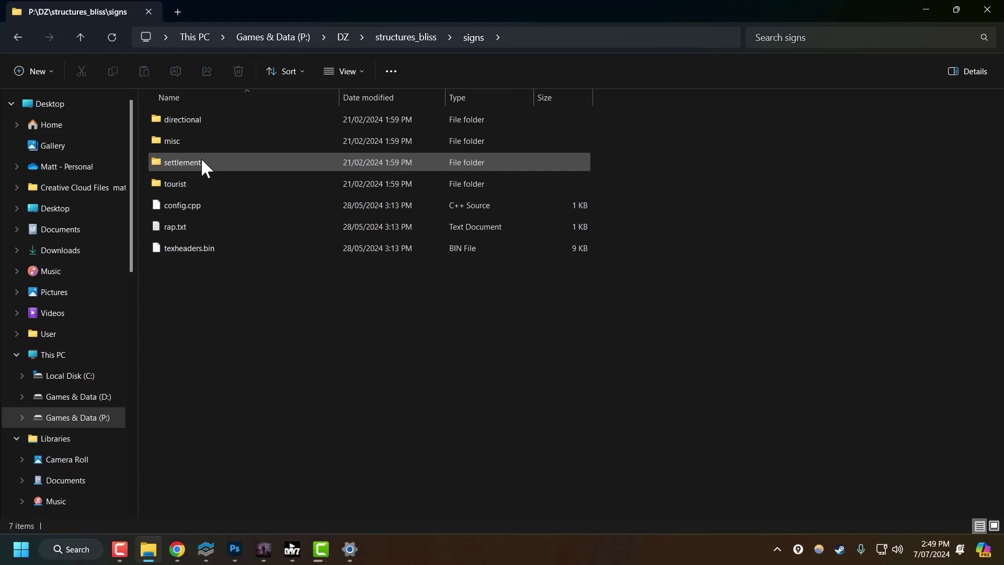
double_click(181, 184)
click(167, 117)
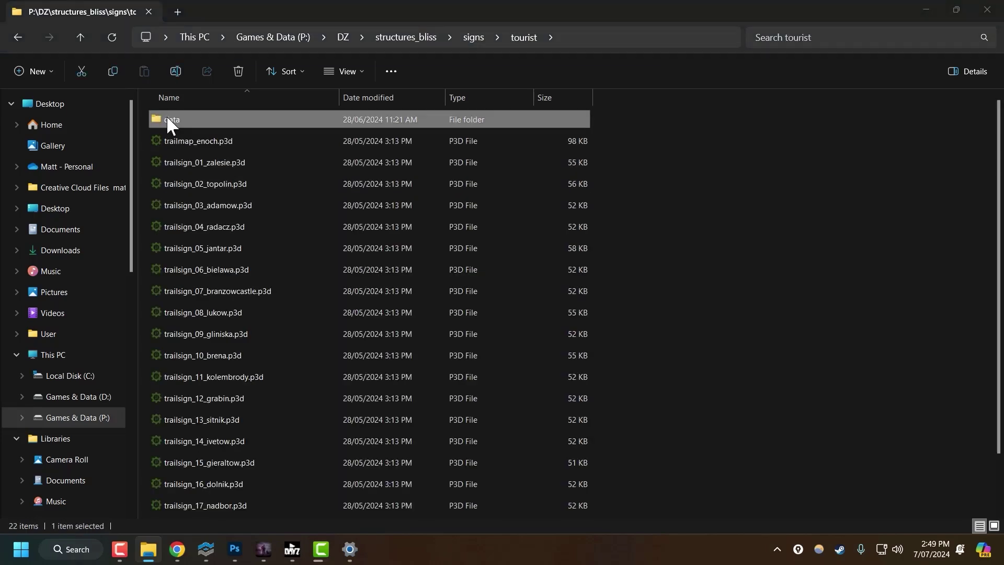
double_click(168, 120)
click(209, 141)
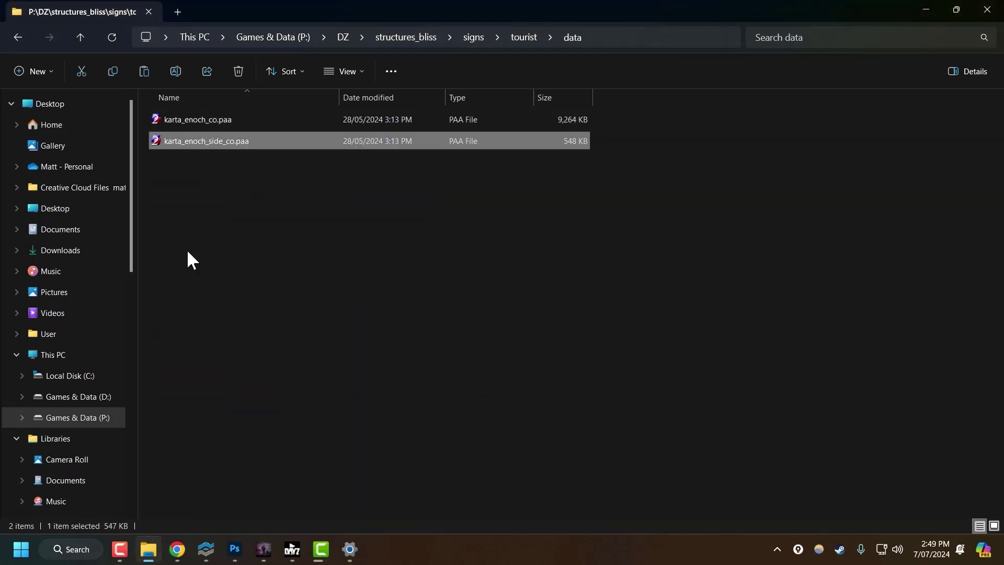
Step: Paste it into P:\ZenMods\ZenPboPrefixTemplate, repack the addon, and rerun #start.bat
click(99, 418)
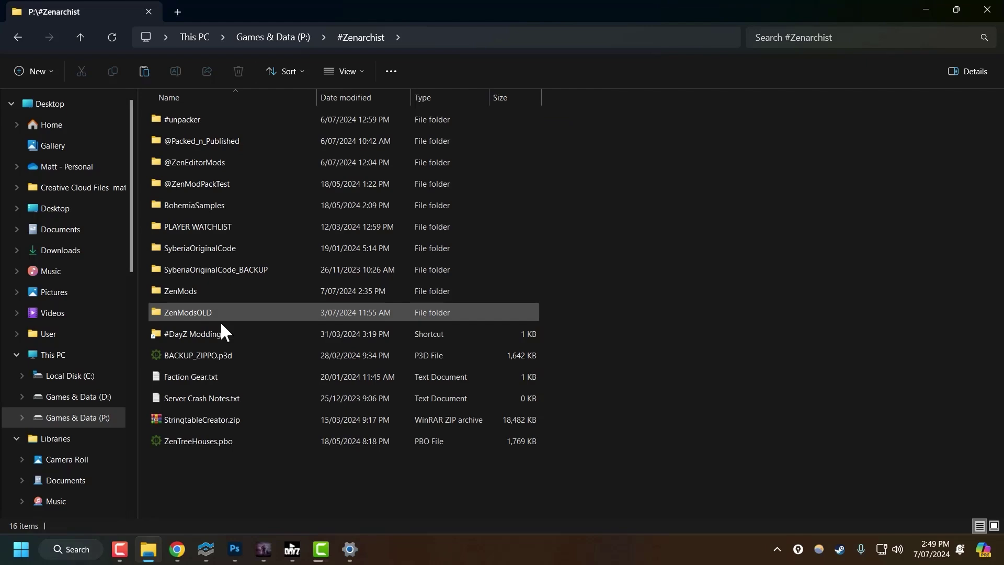
double_click(173, 291)
scroll(291, 267, down, 10)
double_click(211, 378)
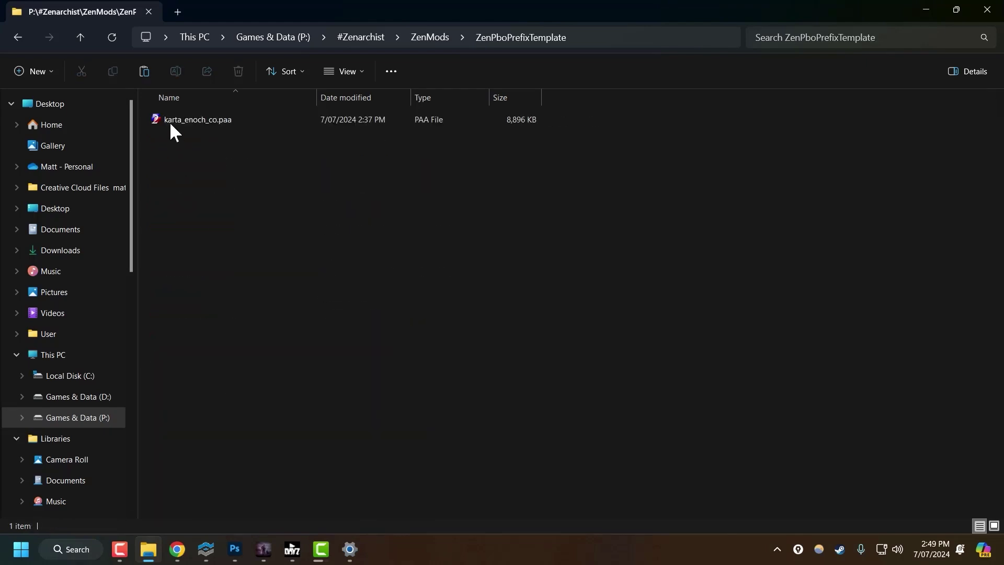
key(ctrl+v)
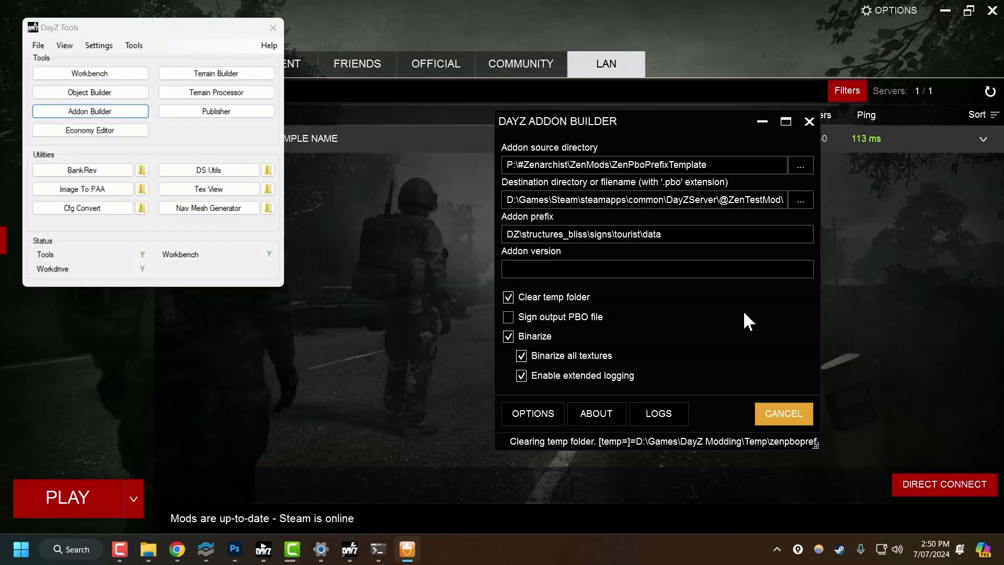
click(824, 308)
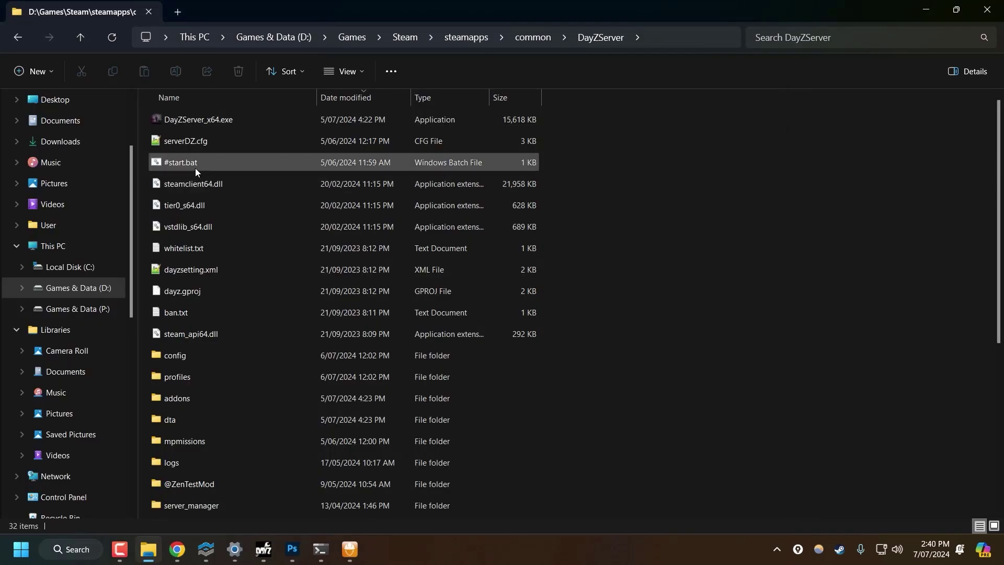
double_click(185, 160)
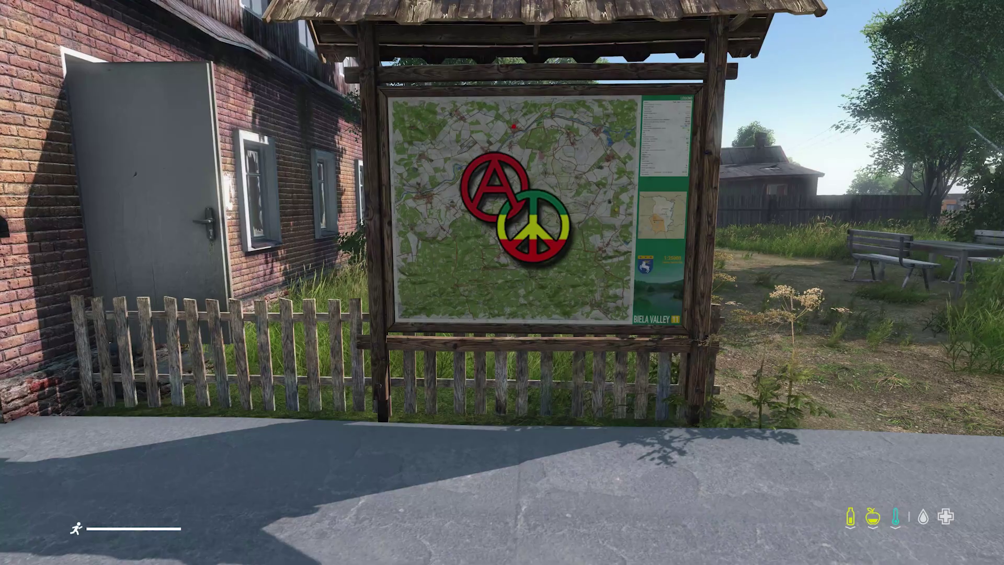
Step: Walk around the tourist map board to check the logo map, legend and Biela Valley panel
key(w)
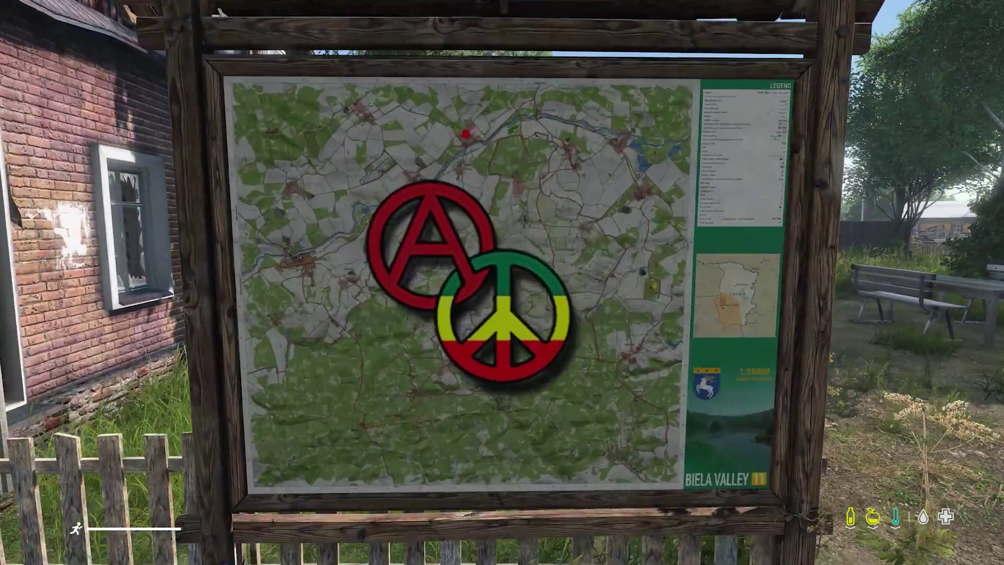
key(w)
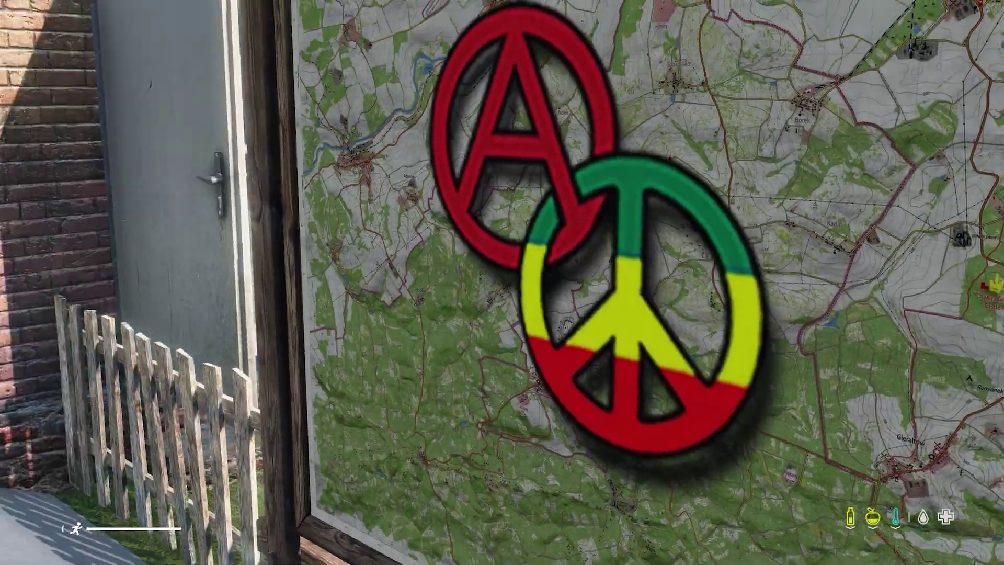
key(s)
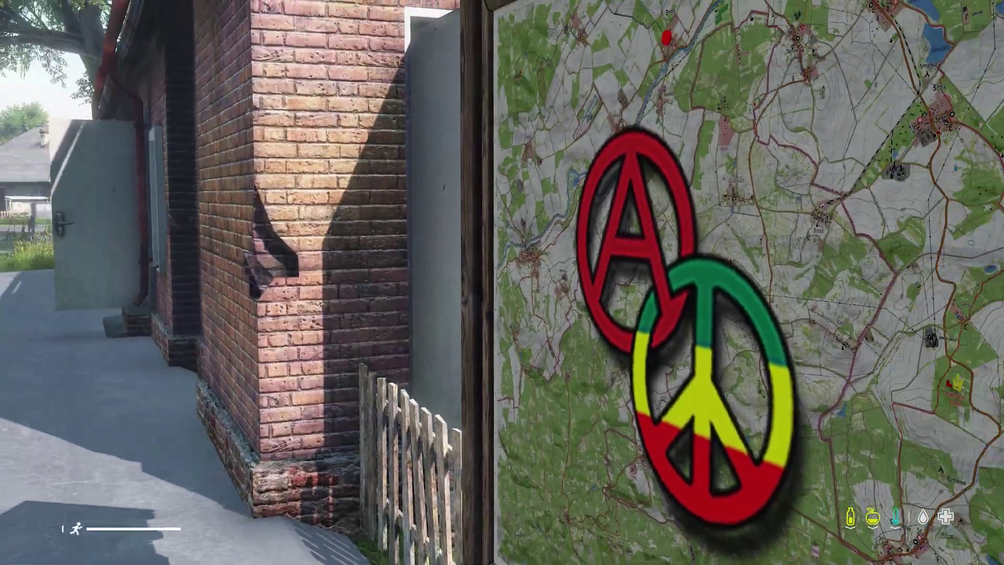
key(d)
key(a)
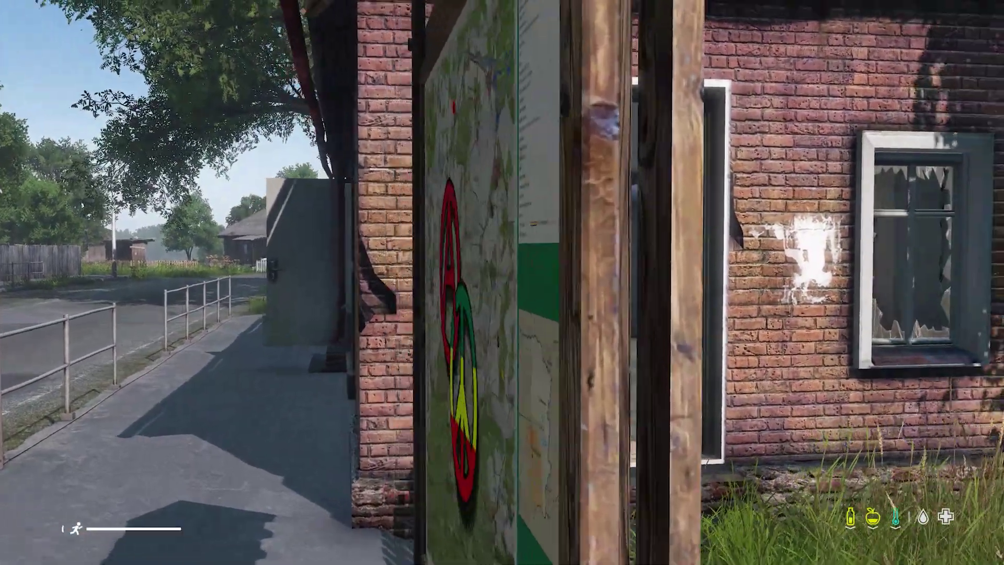